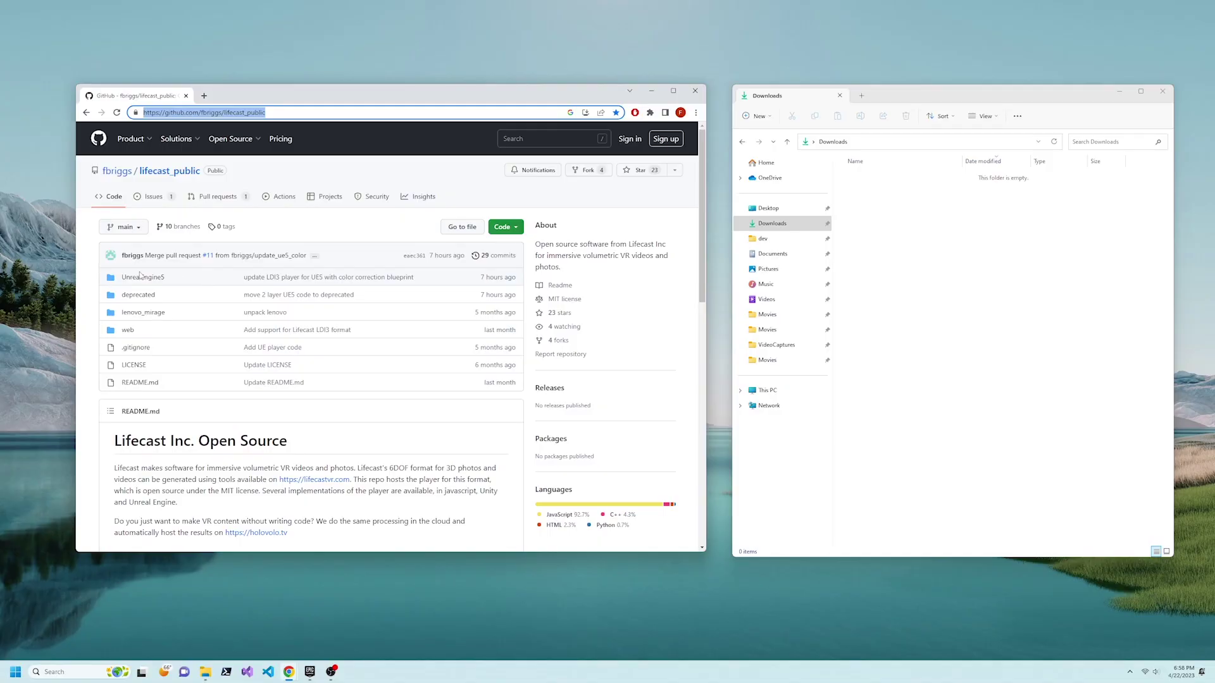
# Download Lifecast_LDI3_Player_UE5.1.zip from the UnrealEngine5 folder of the lifecast_public repository.
pyautogui.click(140, 277)
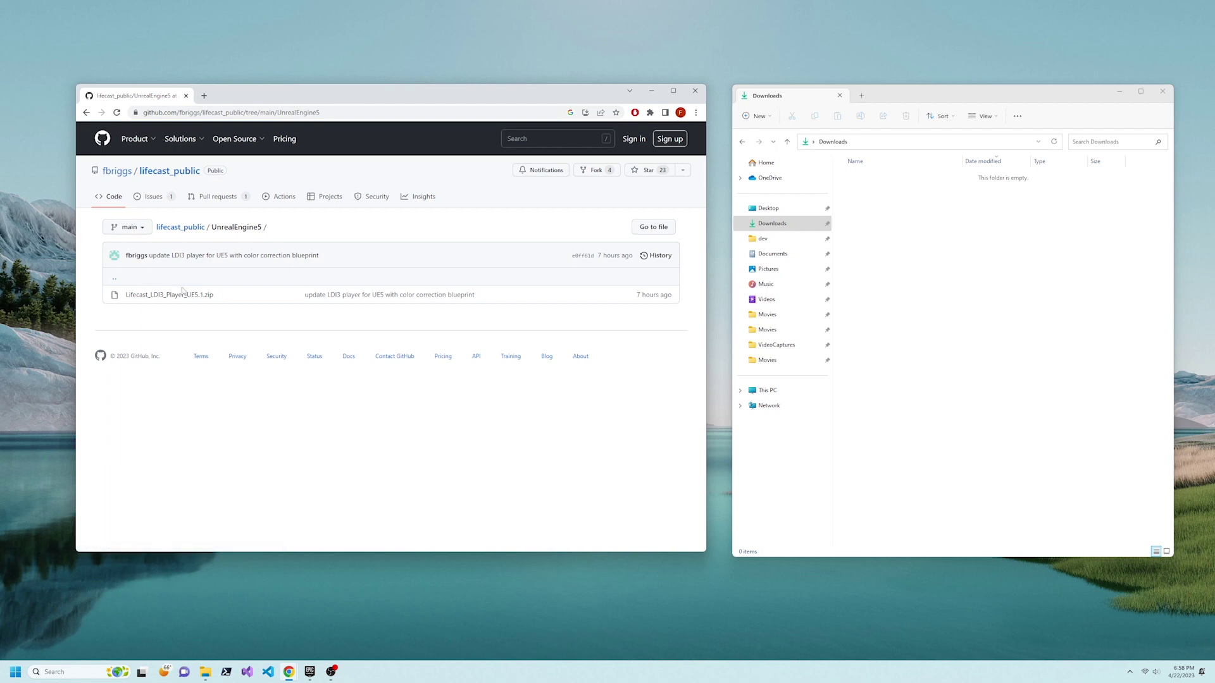
pyautogui.click(183, 294)
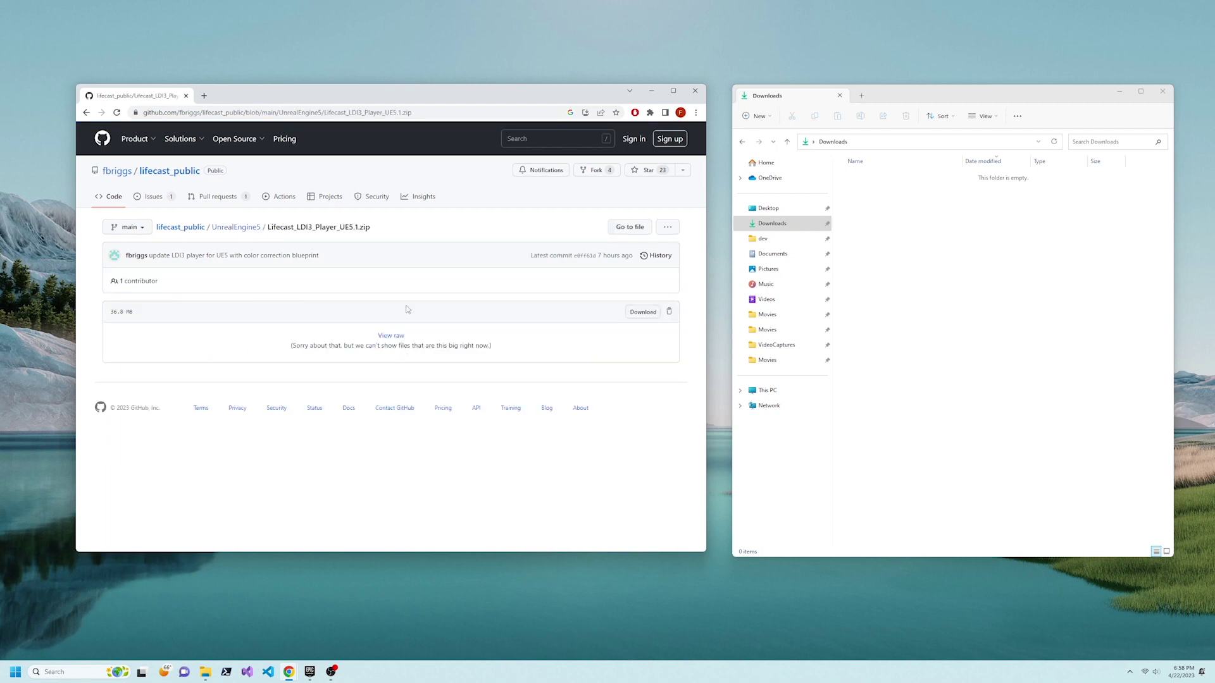
pyautogui.click(632, 315)
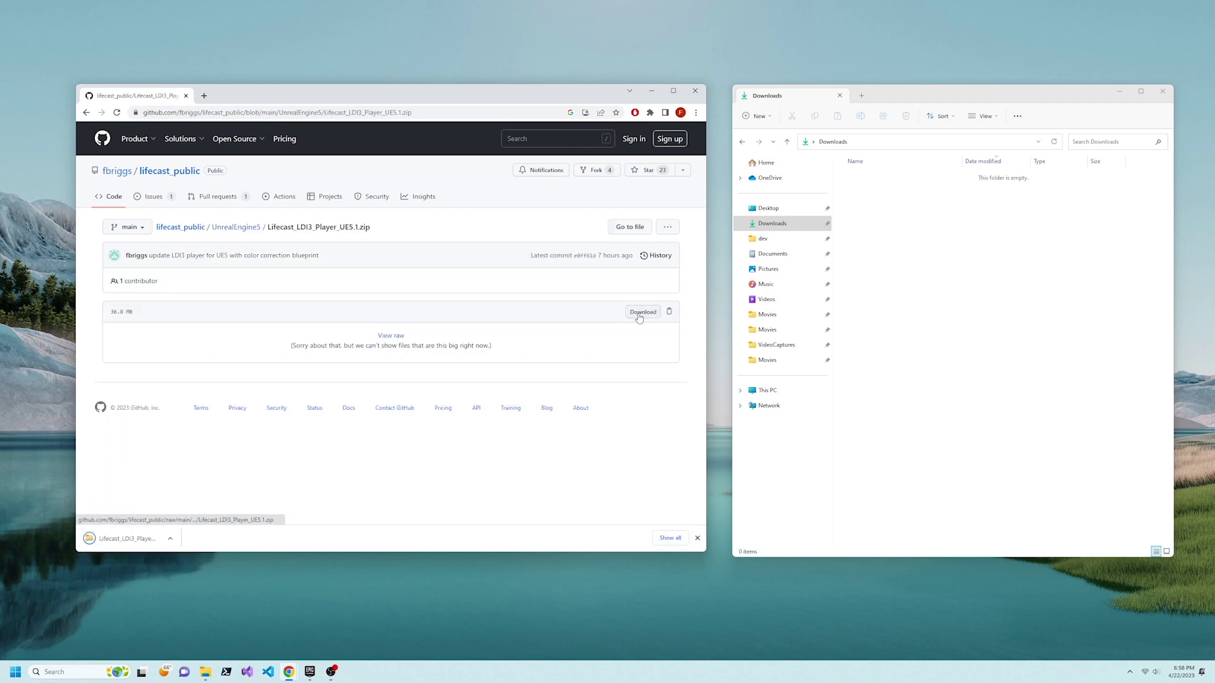
# Extract Lifecast_LDI3_Player_UE5.1.zip to its default destination in Downloads and open the extracted folder.
pyautogui.rightClick(959, 381)
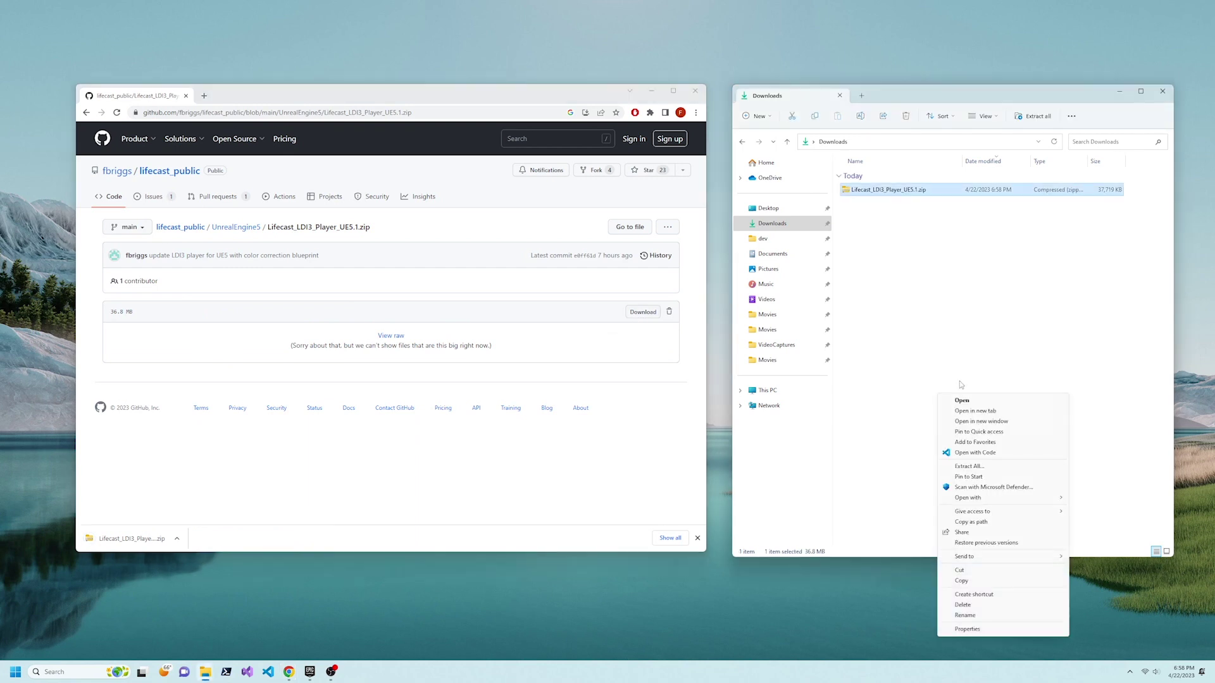
pyautogui.click(1001, 468)
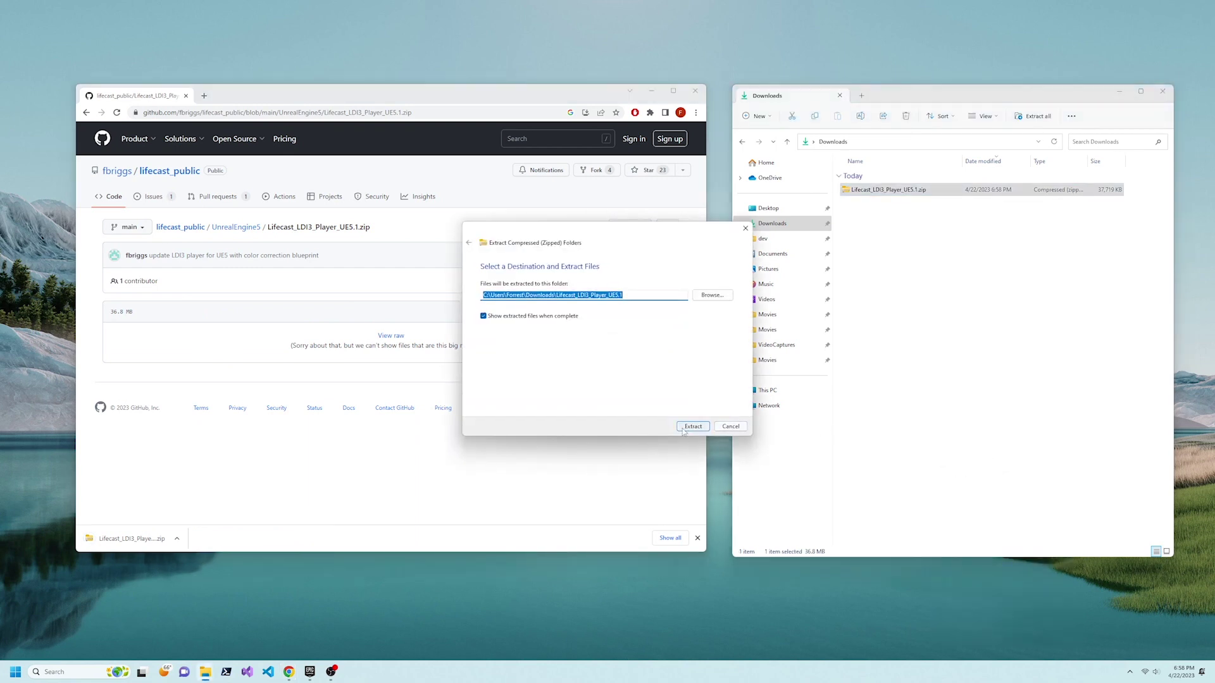
pyautogui.click(684, 429)
pyautogui.doubleClick(903, 206)
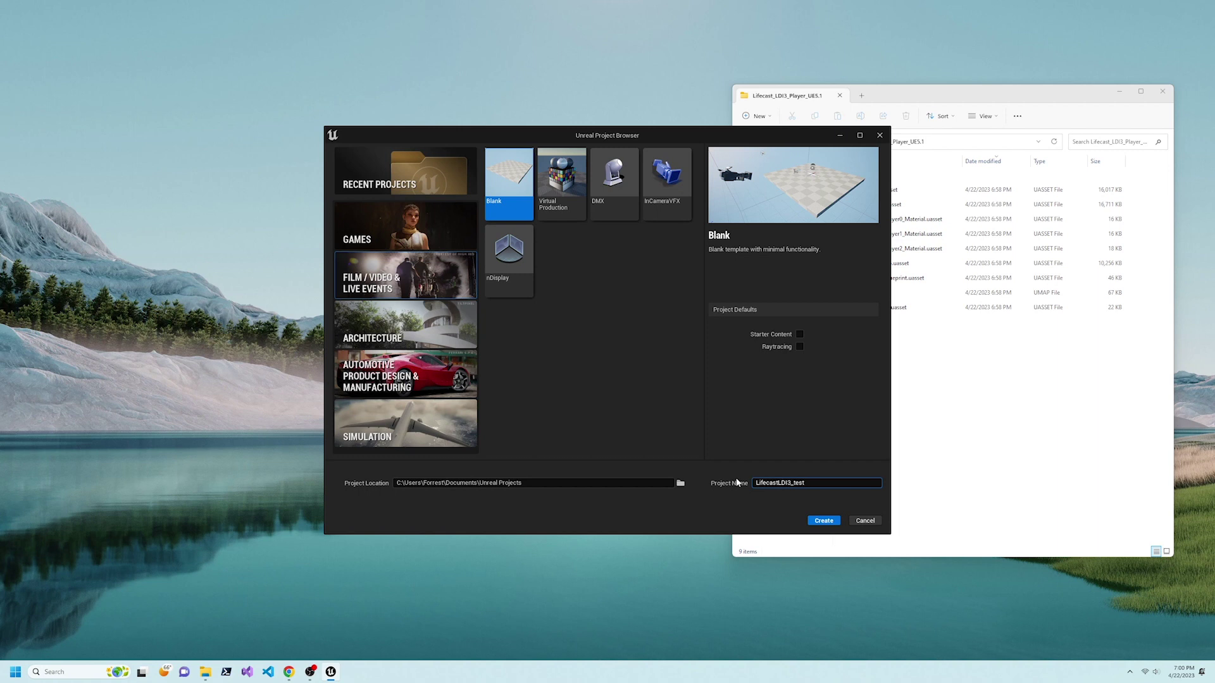
# Create the blank Film / Video & Live Events project LifecastLDI3_test123 and show its Content folder in File Explorer.
pyautogui.click(824, 521)
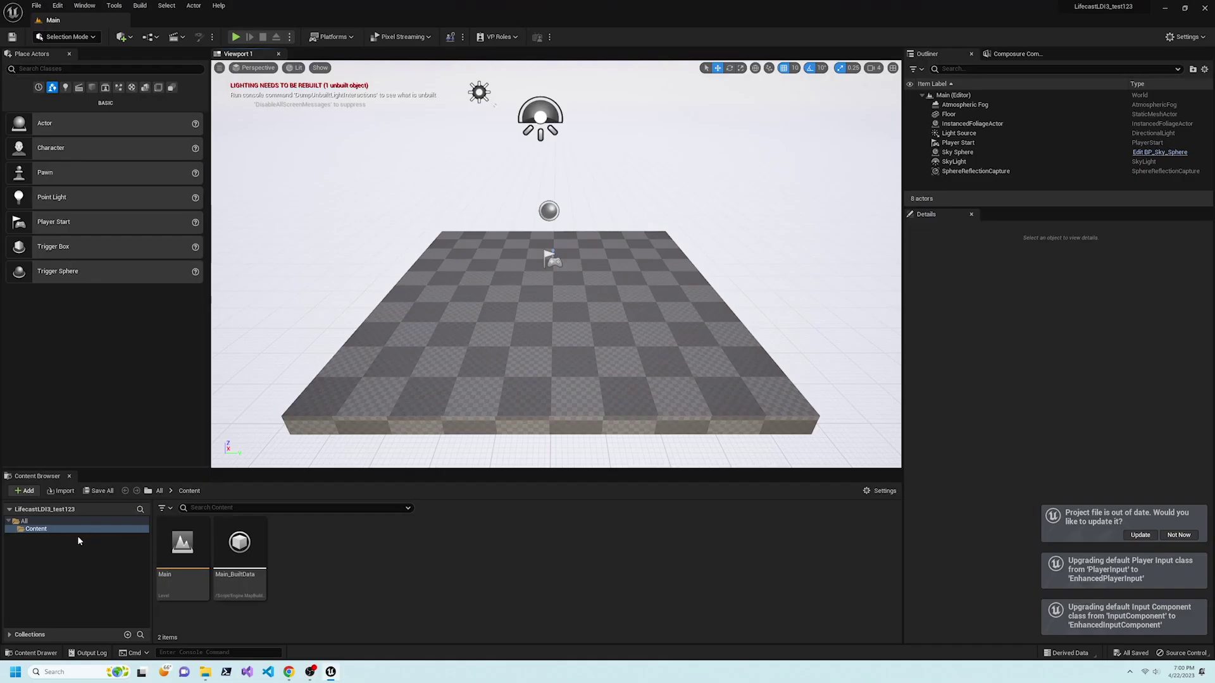
pyautogui.rightClick(60, 529)
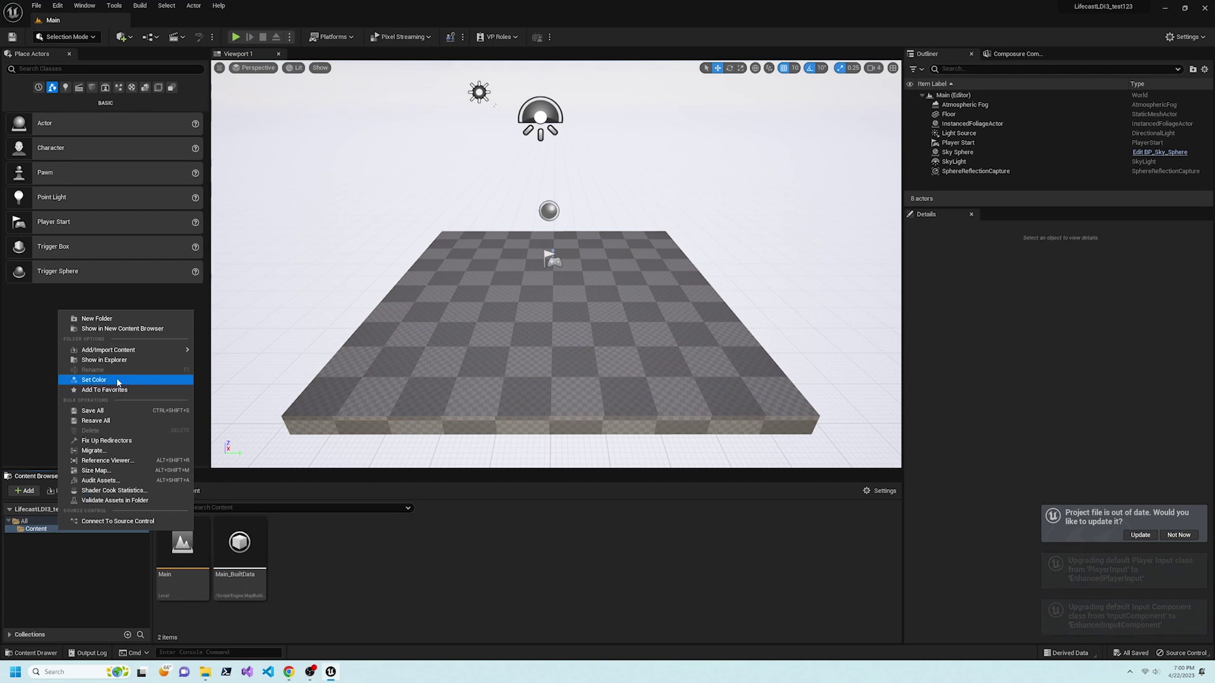
pyautogui.click(126, 359)
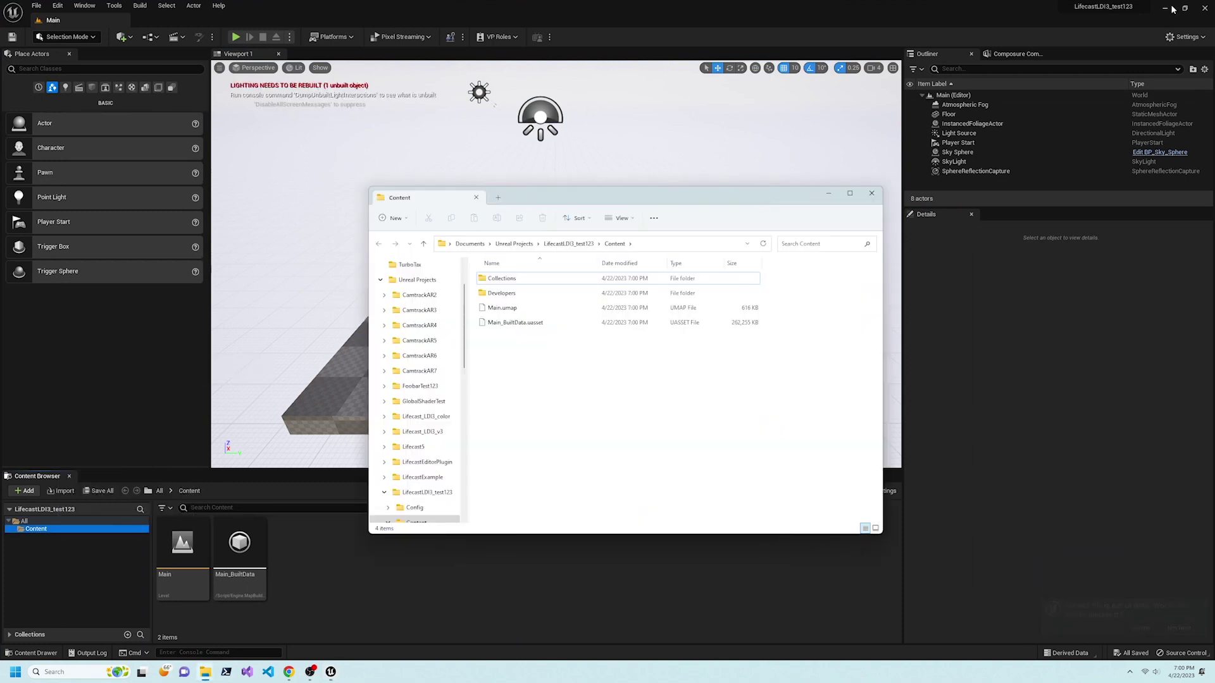
# Close the Unreal editor and move all extracted player files into the project's Content folder, replacing files with the same names.
pyautogui.click(1204, 9)
pyautogui.moveTo(695, 199); pyautogui.dragTo(524, 132)
pyautogui.click(911, 382)
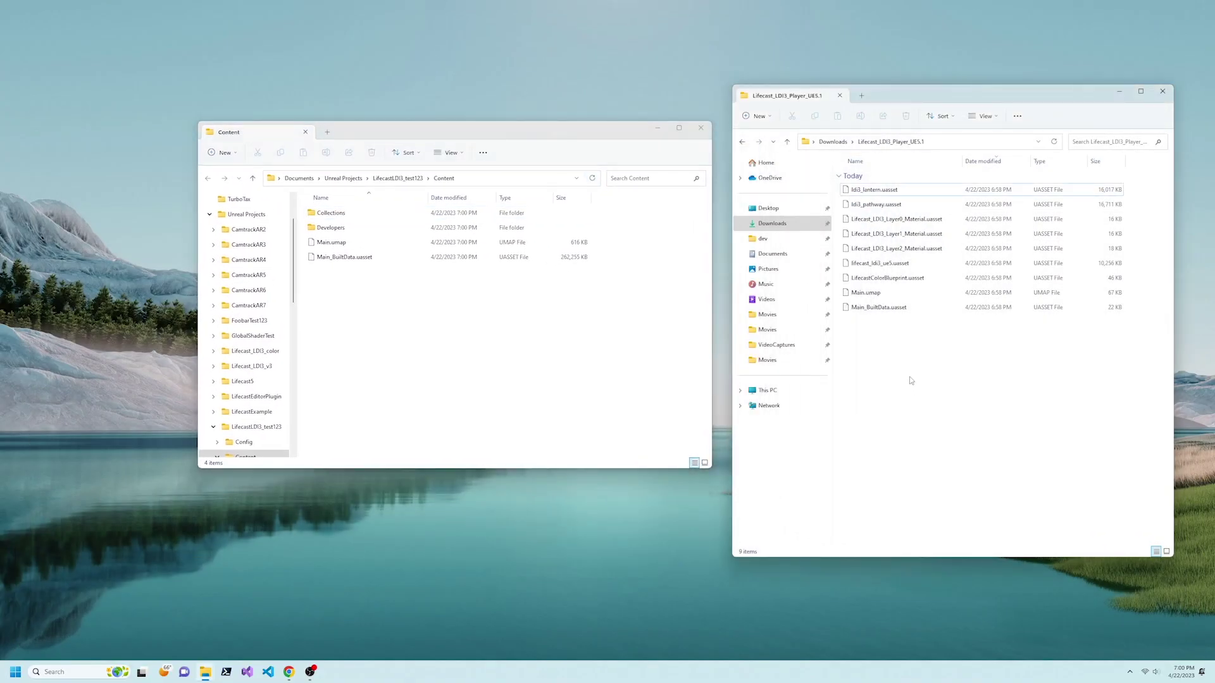
pyautogui.hotkey('ctrl', 'a')
pyautogui.moveTo(889, 311); pyautogui.dragTo(438, 364)
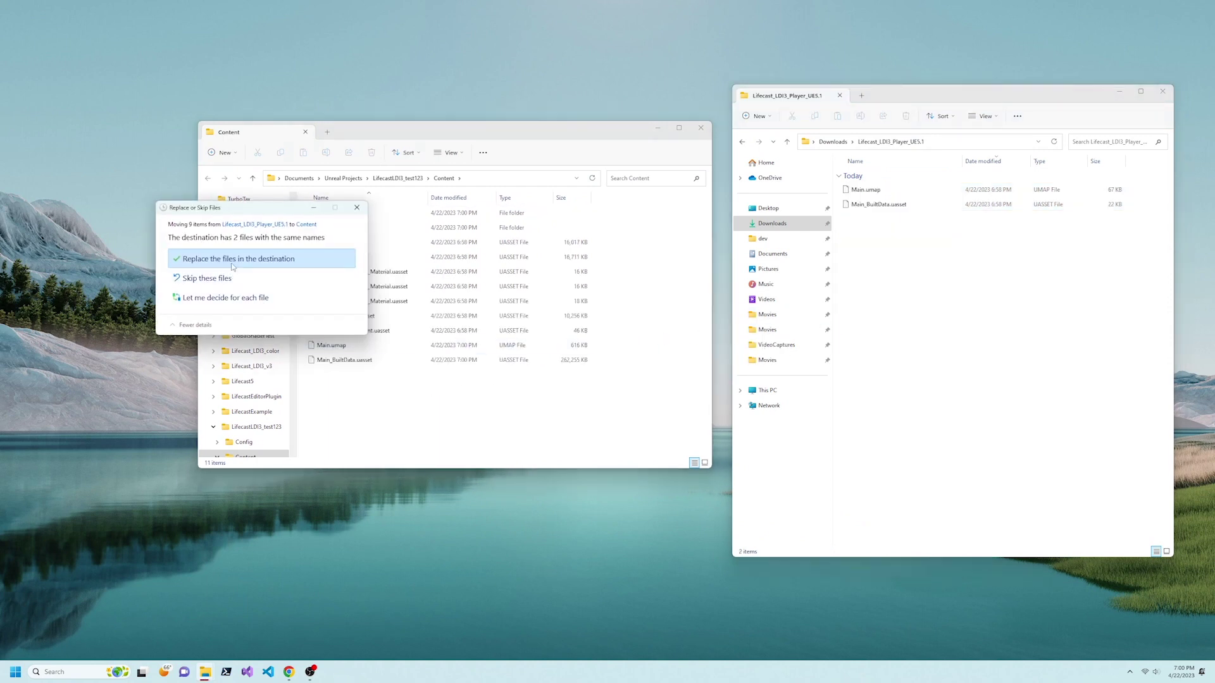
pyautogui.click(253, 258)
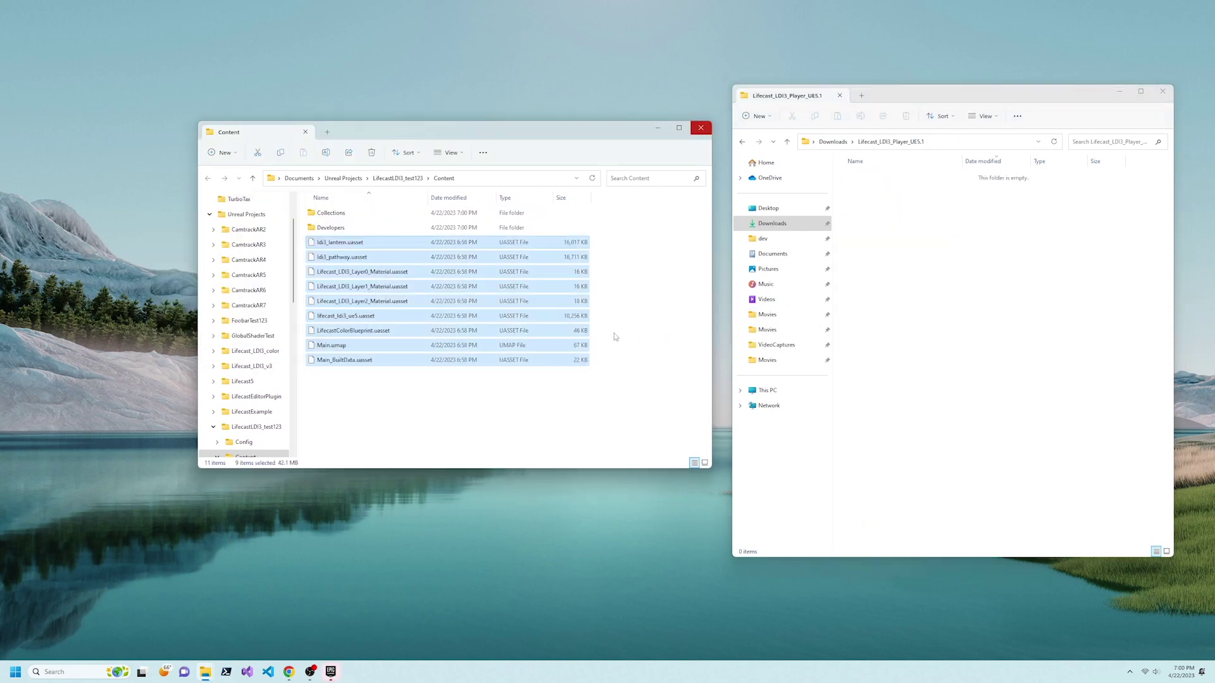
pyautogui.click(632, 419)
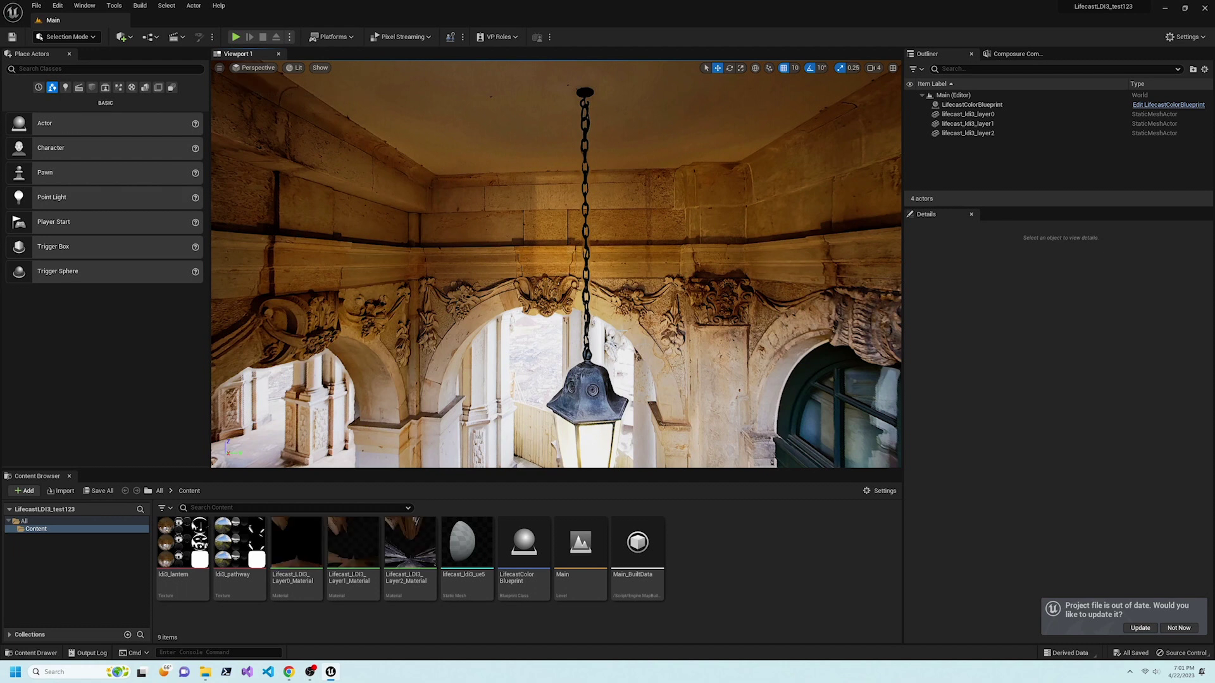
# Toggle the Lifecast color settings on the LifecastColorBlueprint actor and open the viewport's camera speed setting.
pyautogui.moveTo(757, 276); pyautogui.dragTo(757, 275, button='right')
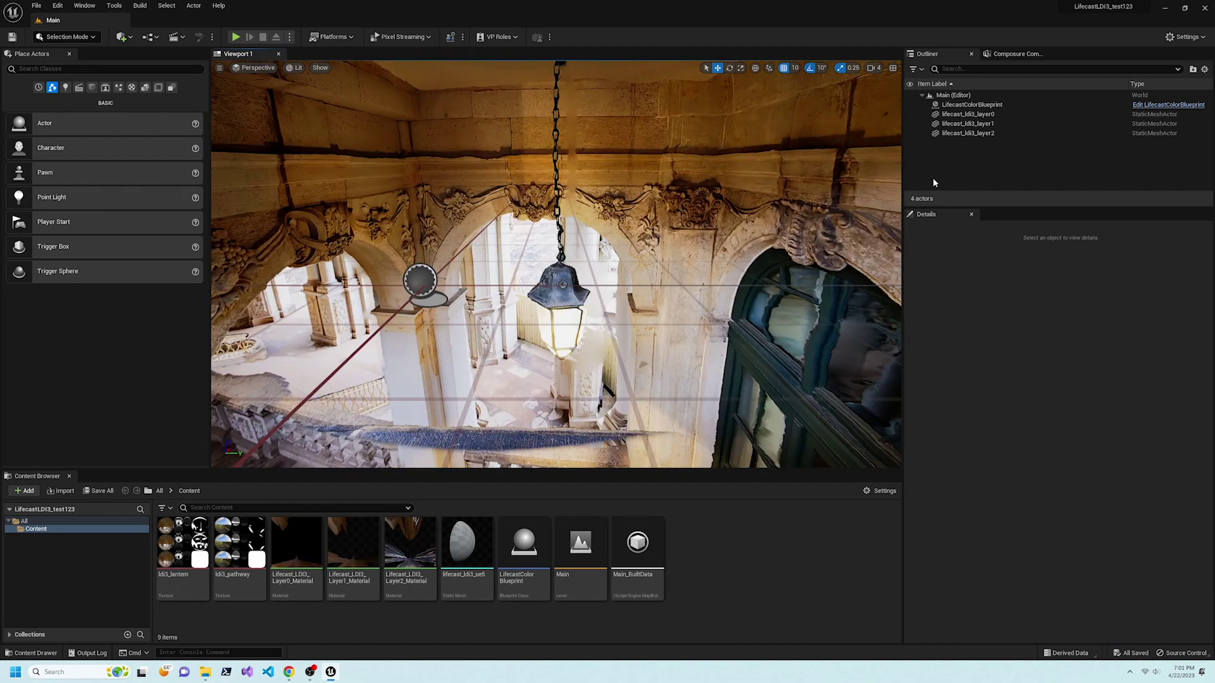
pyautogui.click(987, 105)
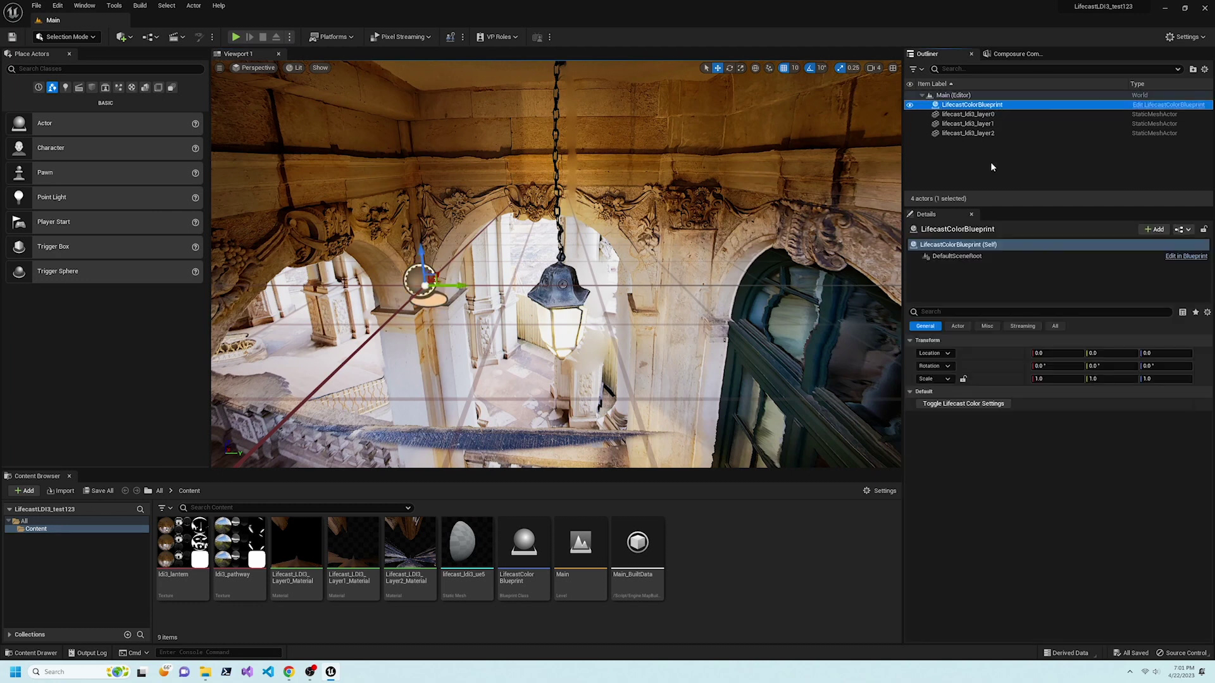
pyautogui.click(1056, 326)
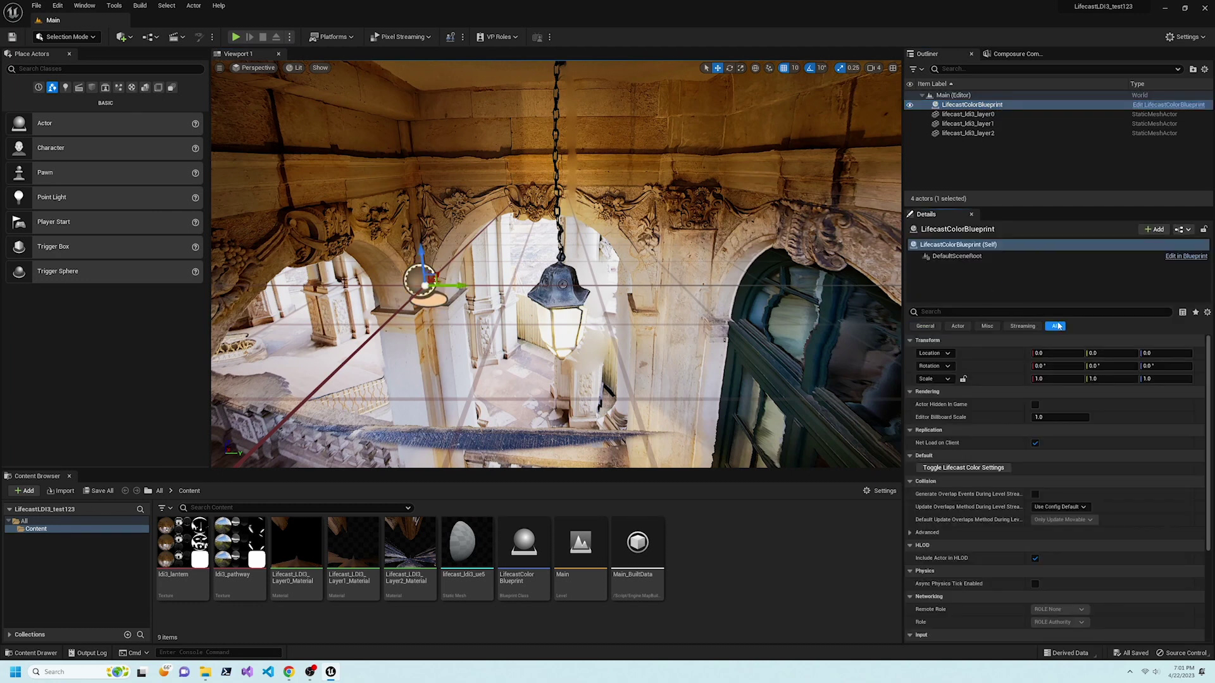
pyautogui.click(962, 469)
pyautogui.moveTo(798, 385); pyautogui.dragTo(862, 173, button='right')
pyautogui.click(873, 68)
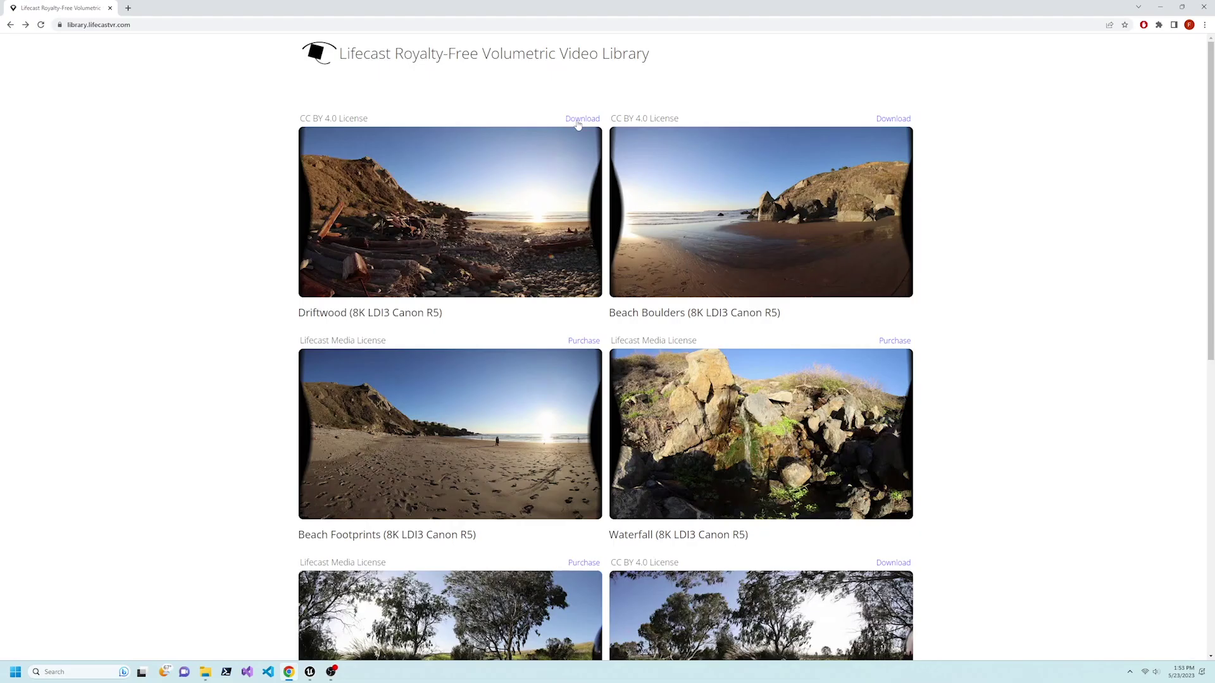
# Download the Driftwood (8K LDI3 Canon R5) clip from the Lifecast video library and open its zip archive in Downloads.
pyautogui.click(577, 121)
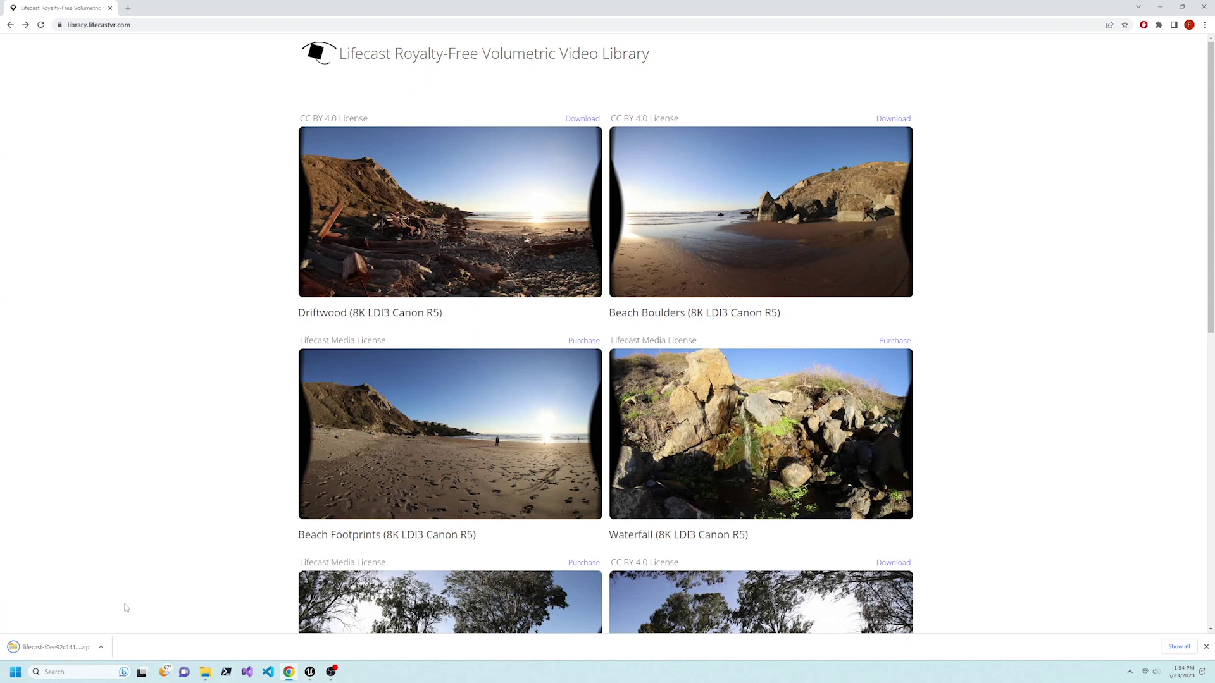
pyautogui.click(100, 650)
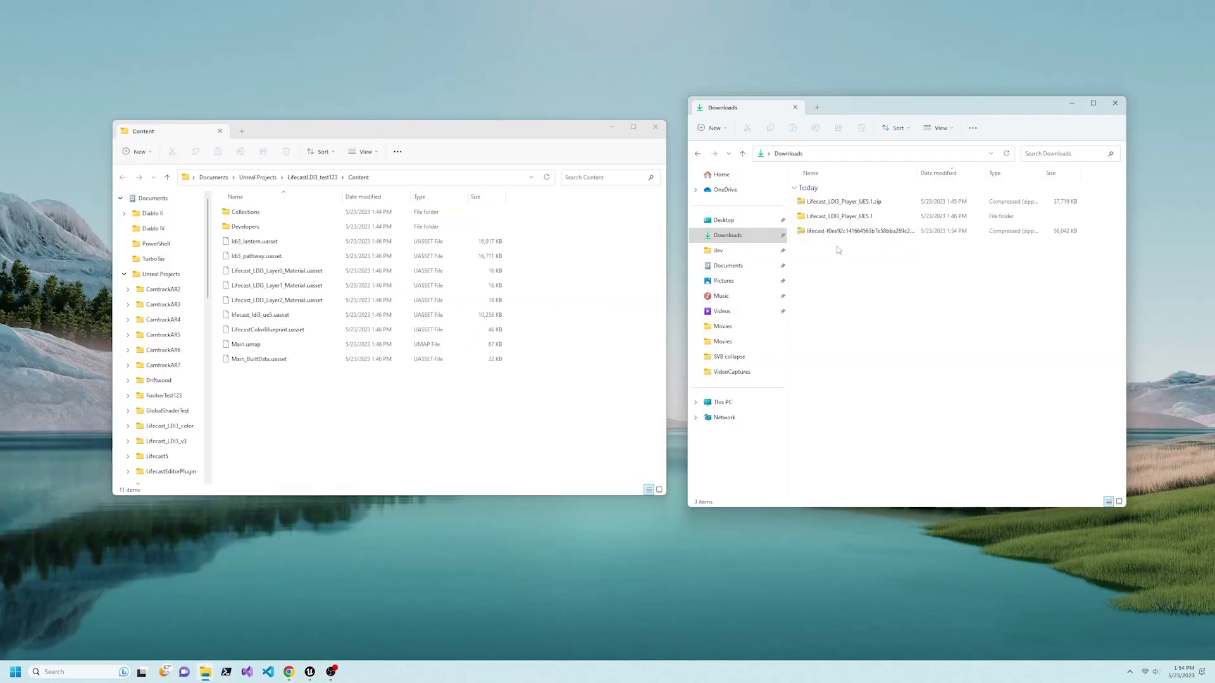
pyautogui.doubleClick(839, 233)
# Create a folder named Movies in the project's Content folder and copy the MP4 from the downloaded archive into it.
pyautogui.click(302, 414)
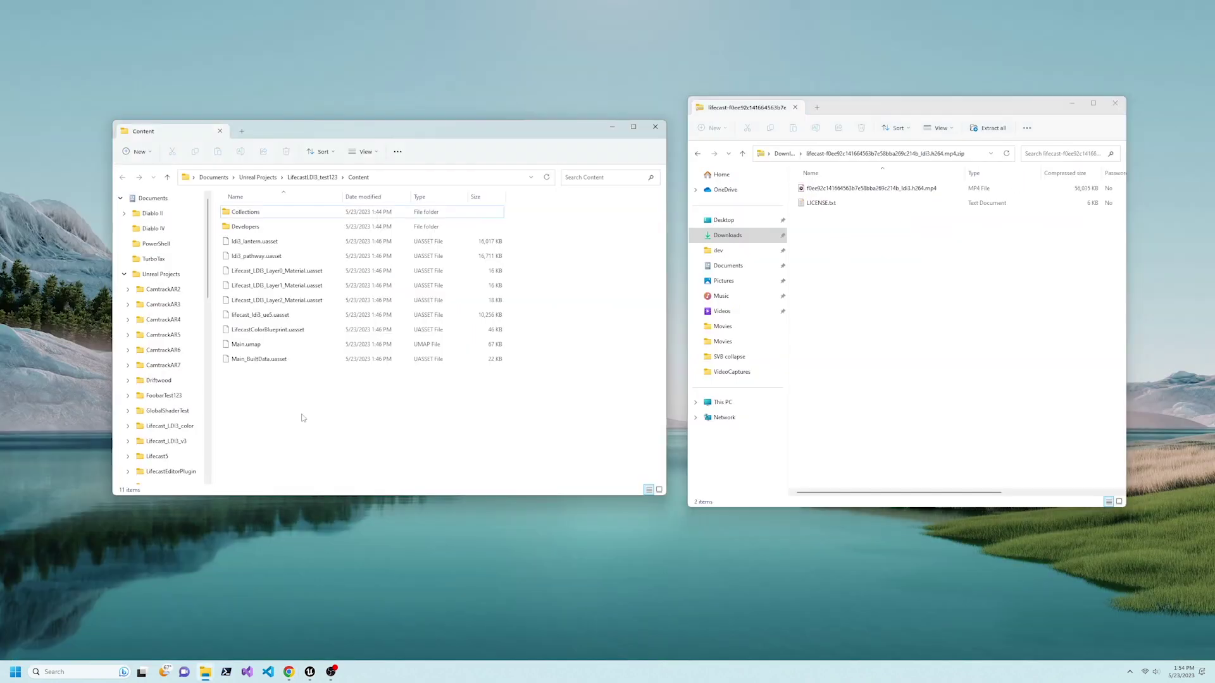
pyautogui.rightClick(280, 398)
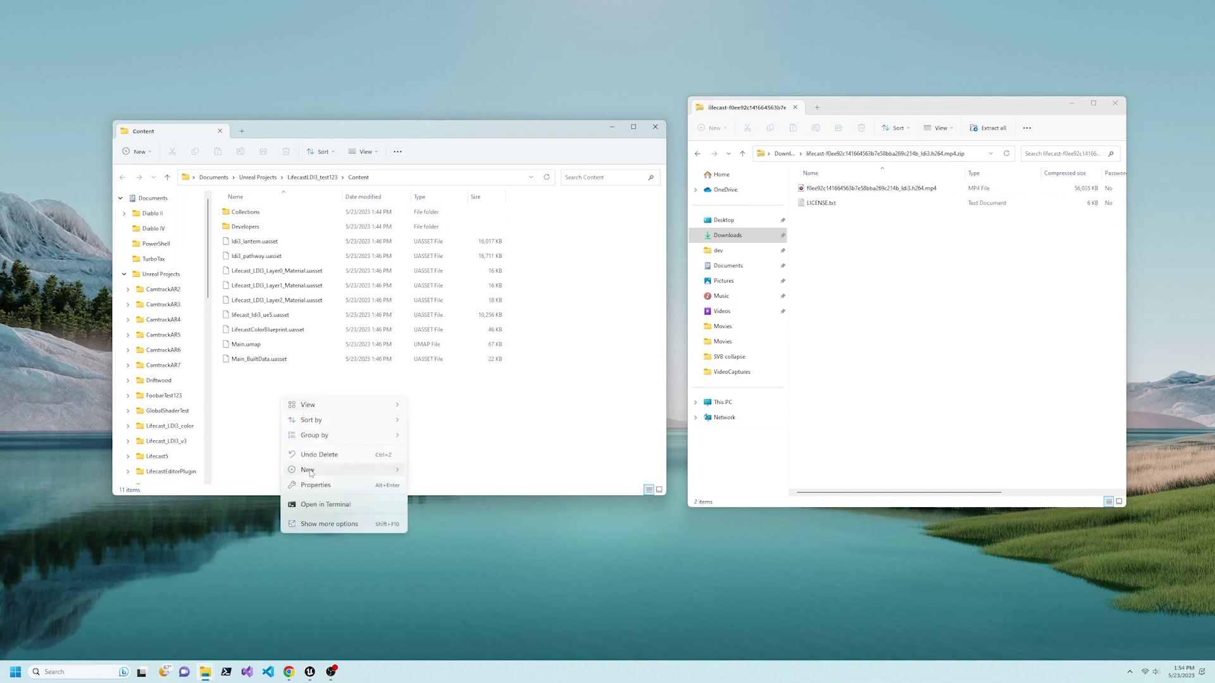
pyautogui.moveTo(355, 471)
pyautogui.click(439, 473)
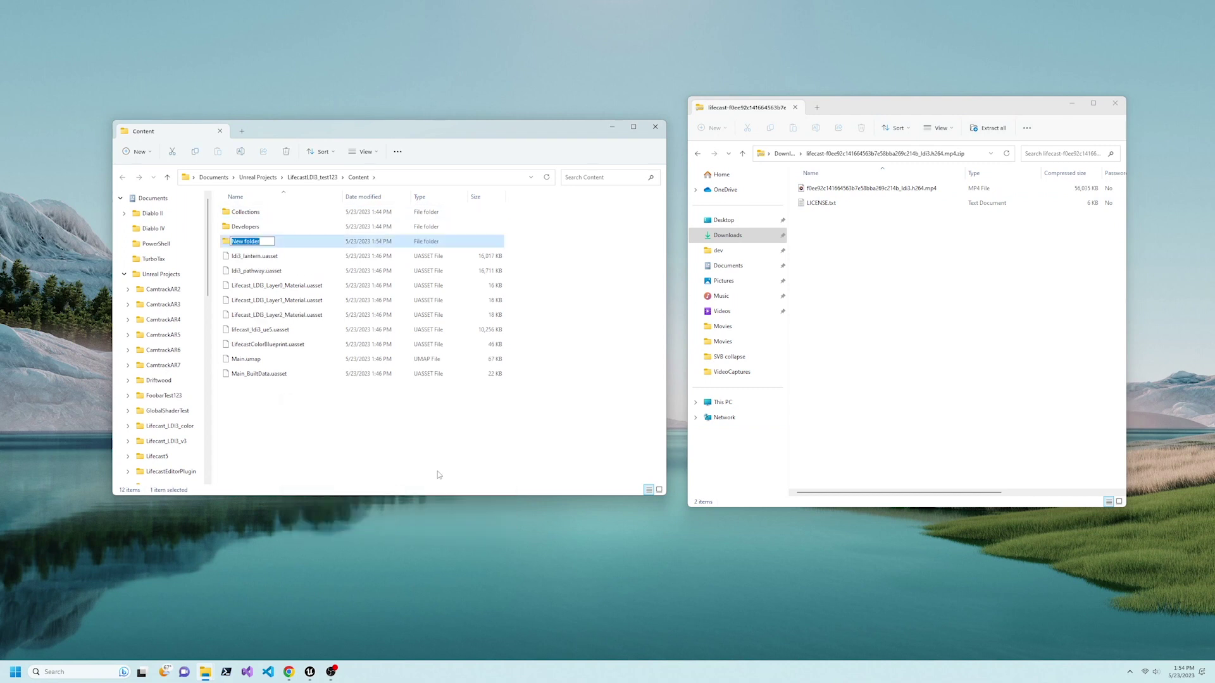
pyautogui.write('Movies')
pyautogui.press('Return')
pyautogui.doubleClick(264, 247)
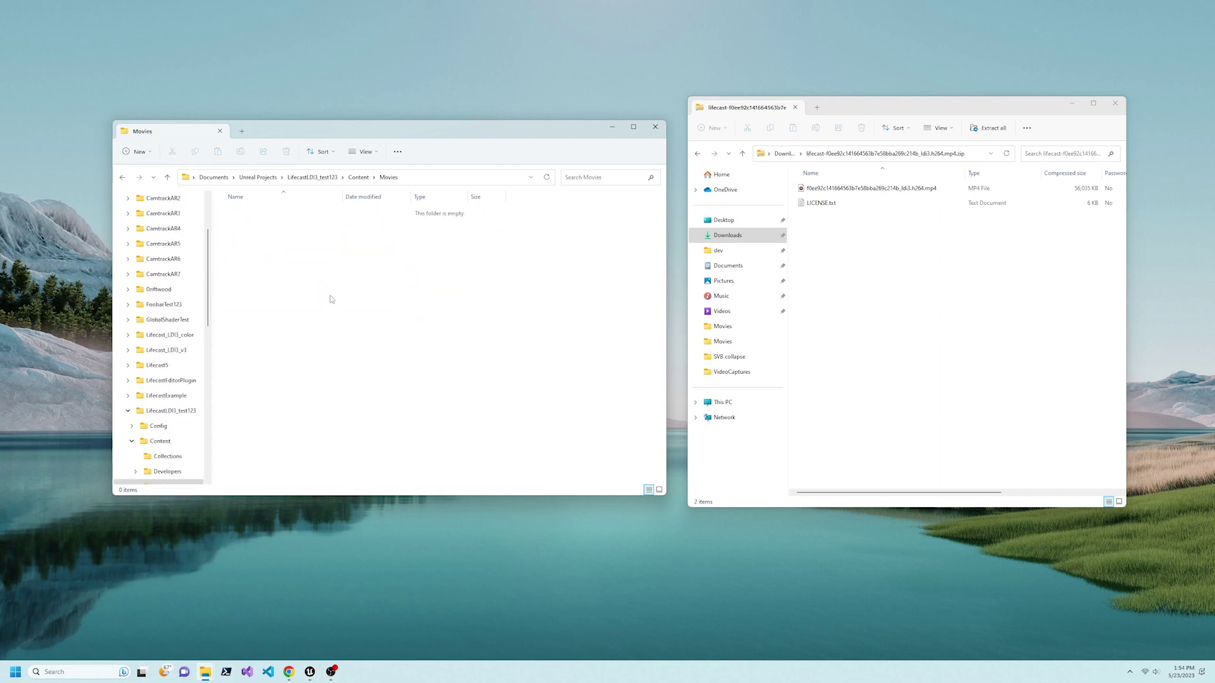
pyautogui.moveTo(816, 188); pyautogui.dragTo(330, 287)
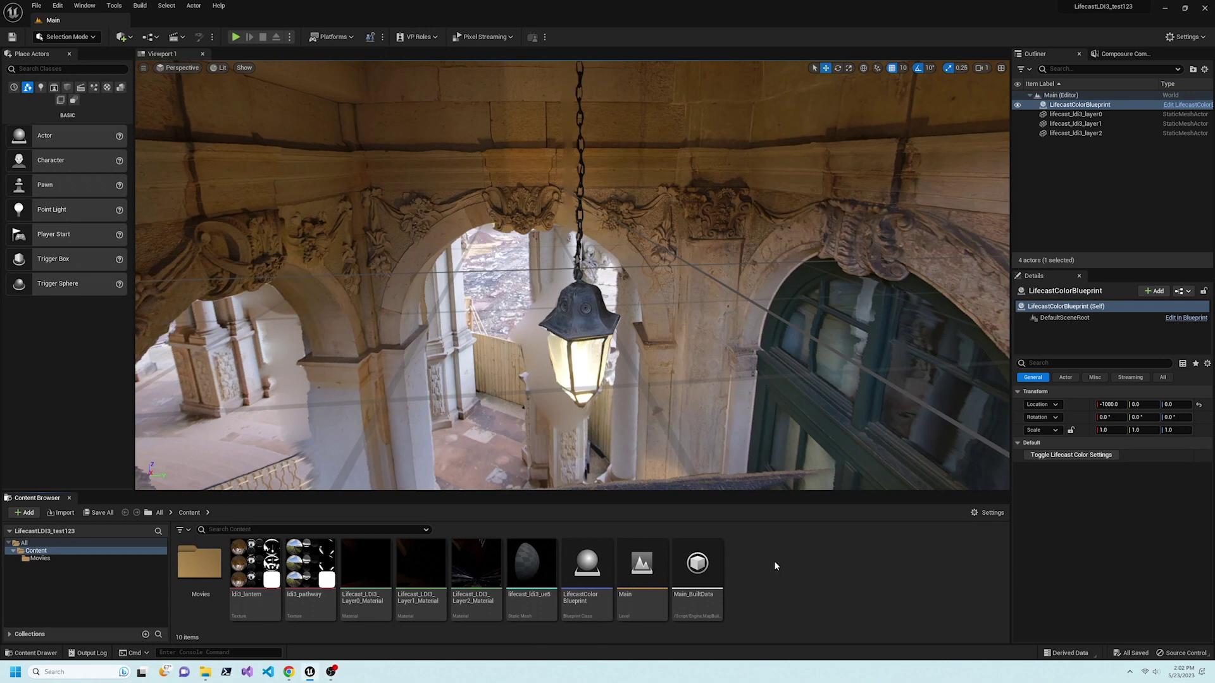
# Create a File Media Source asset with the default name in the Content folder in Unreal.
pyautogui.rightClick(763, 548)
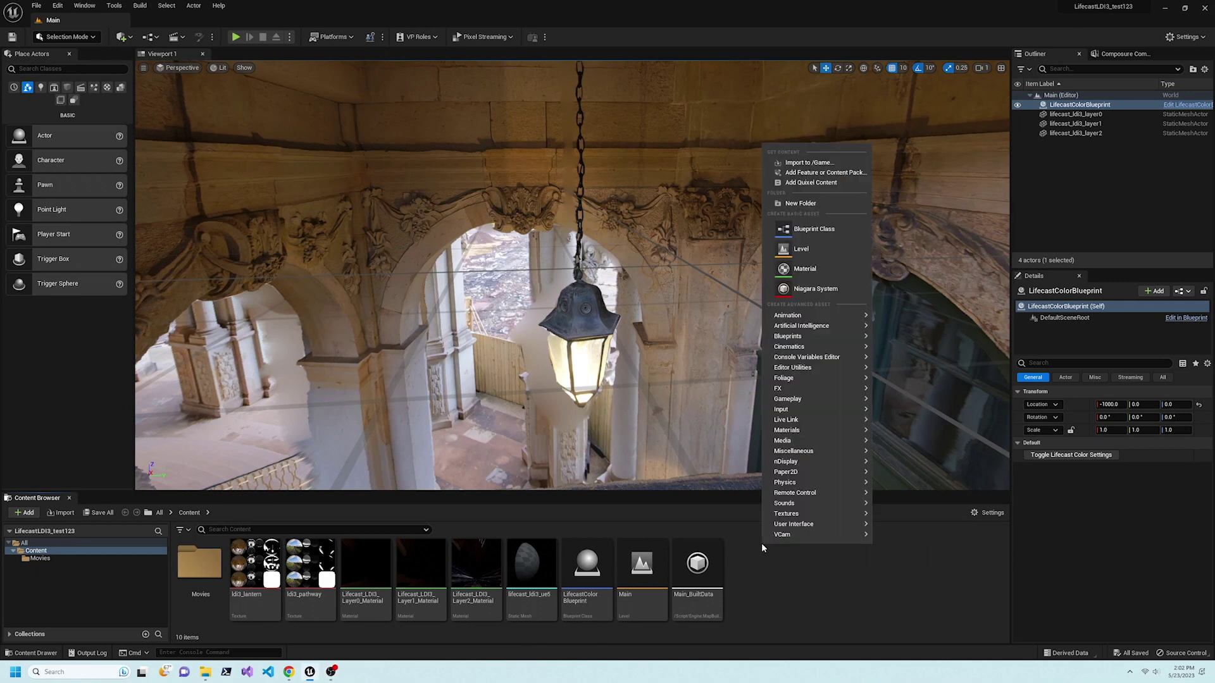
pyautogui.moveTo(783, 442)
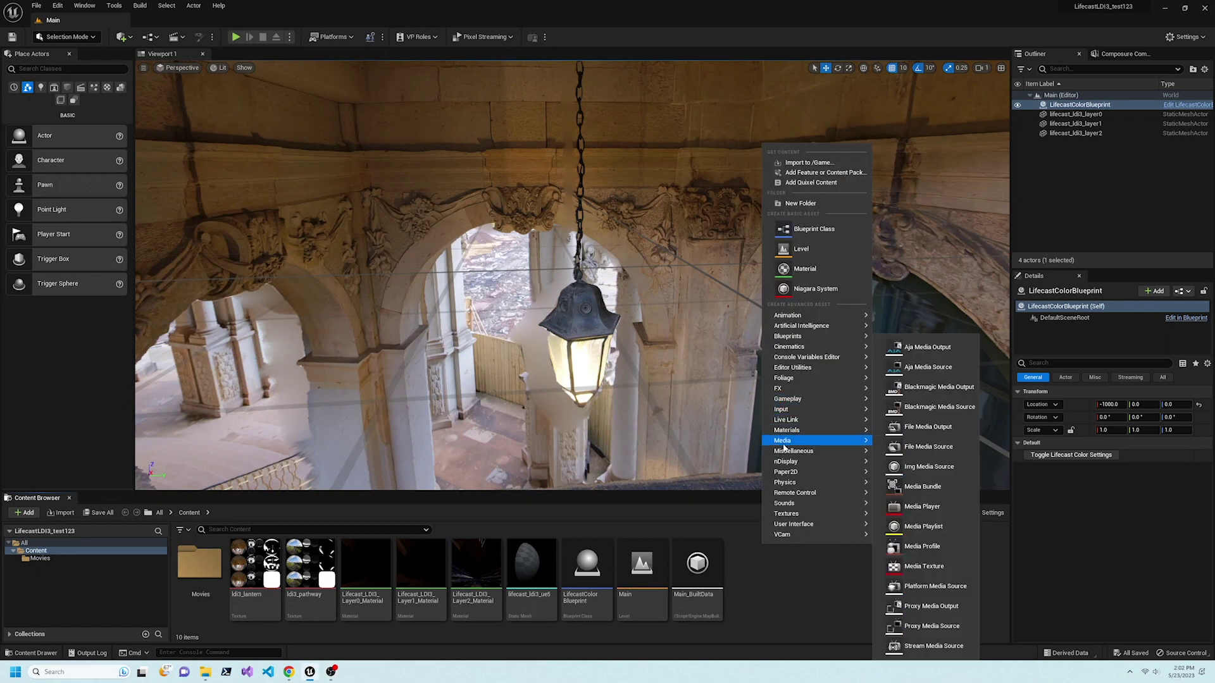
pyautogui.click(956, 446)
pyautogui.press('Return')
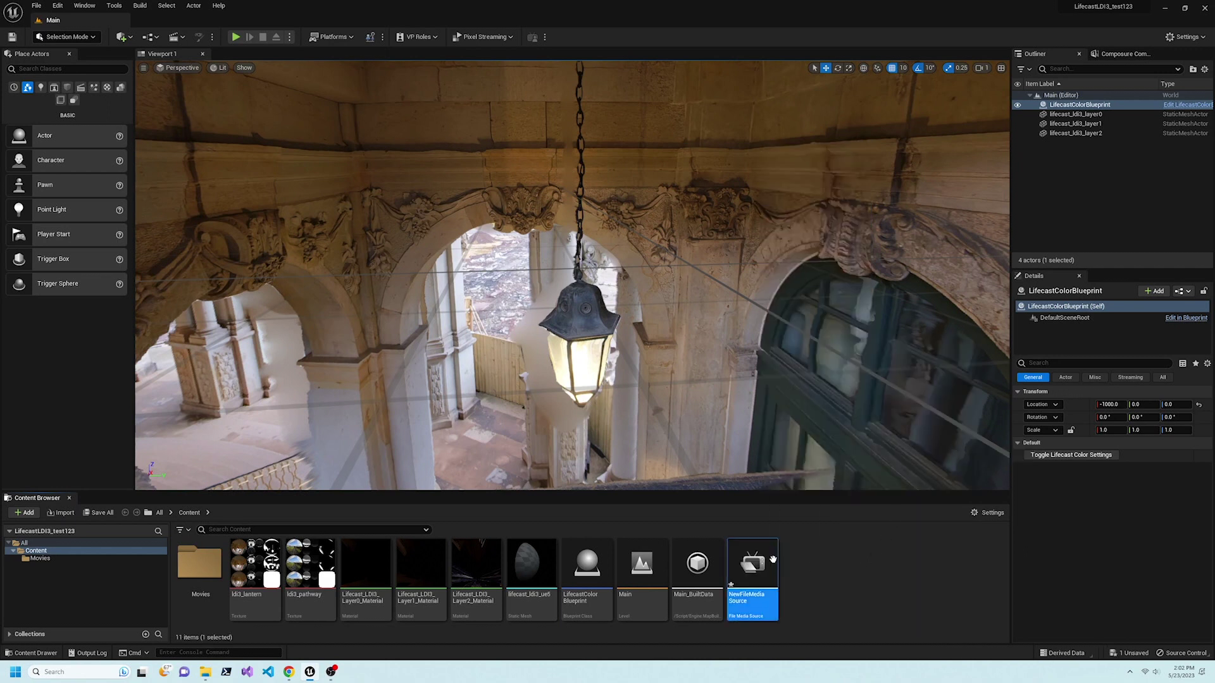
# Set the file path of NewFileMediaSource to the MP4 in the Movies folder, then save and close the asset.
pyautogui.doubleClick(771, 561)
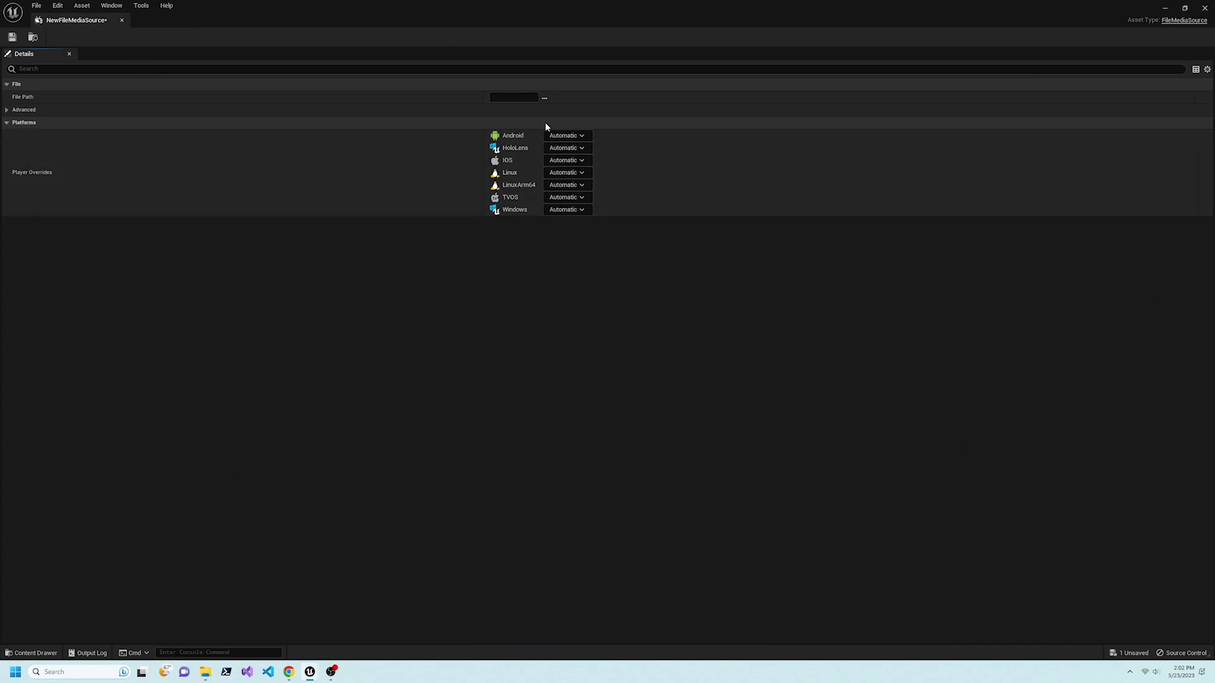
pyautogui.click(545, 98)
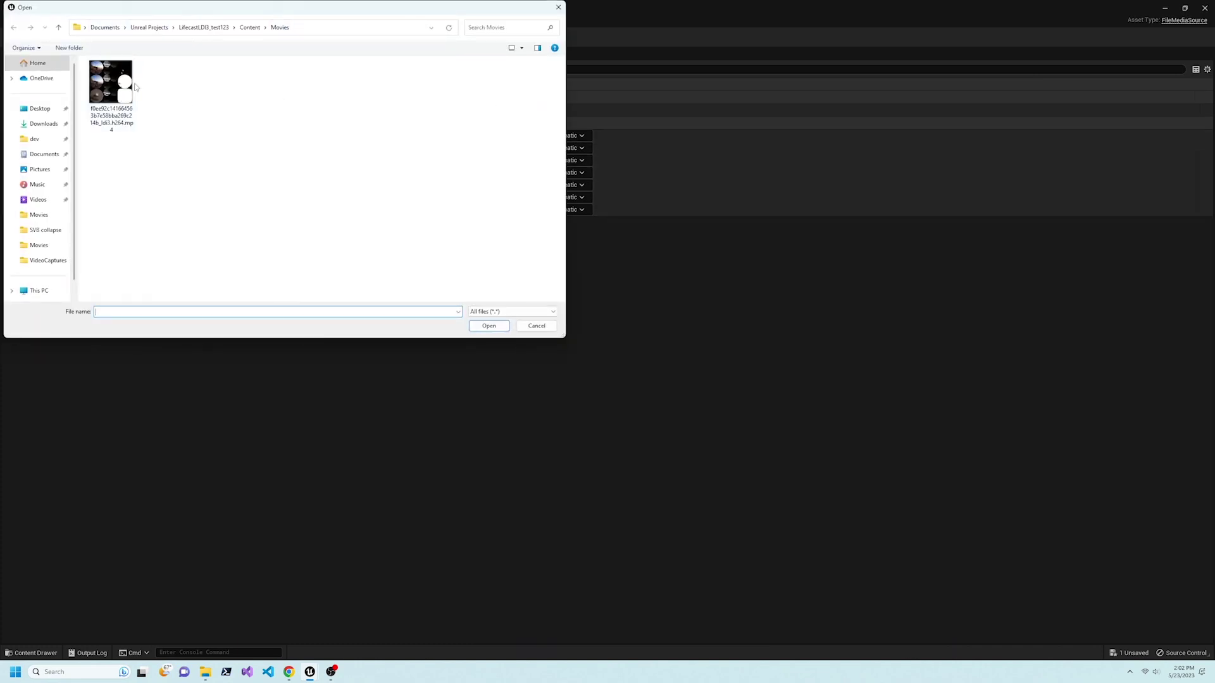
pyautogui.click(123, 95)
pyautogui.click(489, 326)
pyautogui.click(12, 36)
pyautogui.click(121, 22)
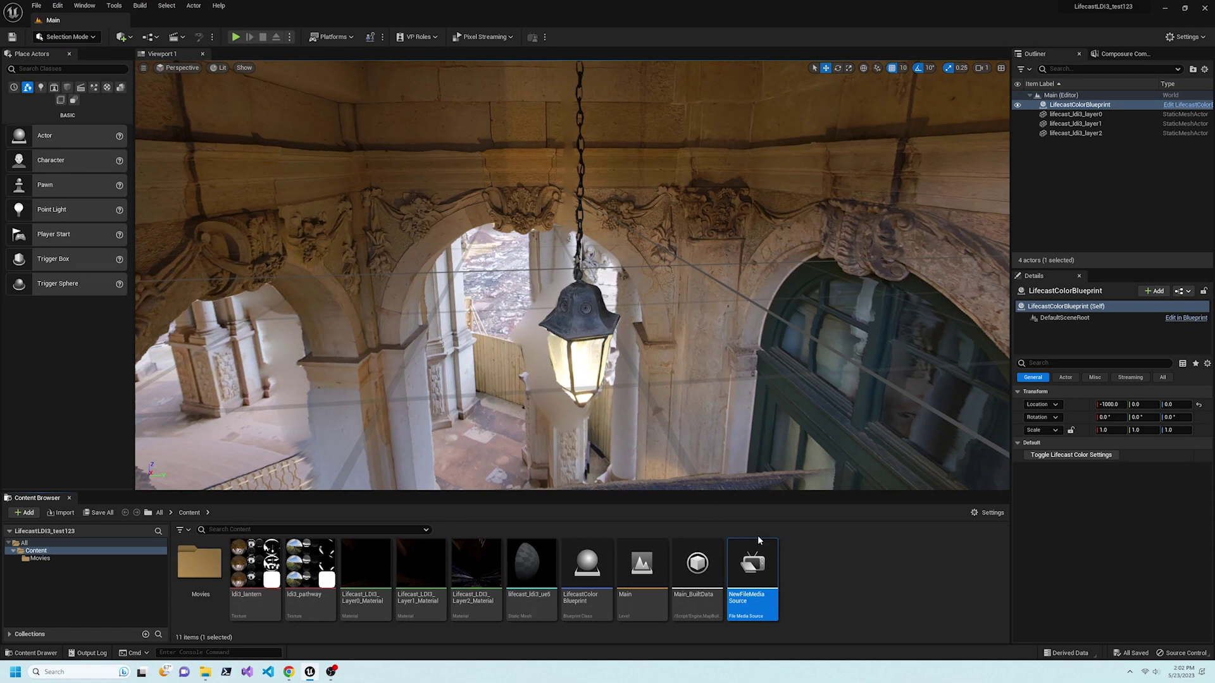
# Create a Media Player asset without a video output MediaTexture, keep its default name and open it for editing.
pyautogui.rightClick(807, 554)
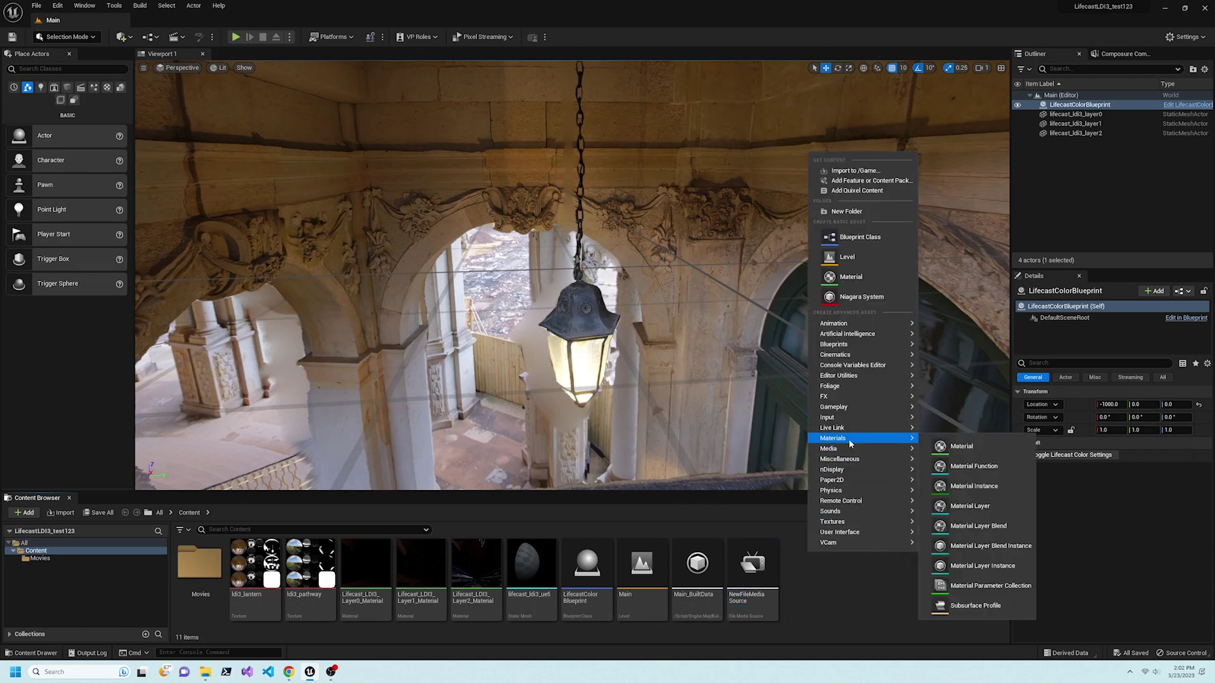
pyautogui.moveTo(849, 451)
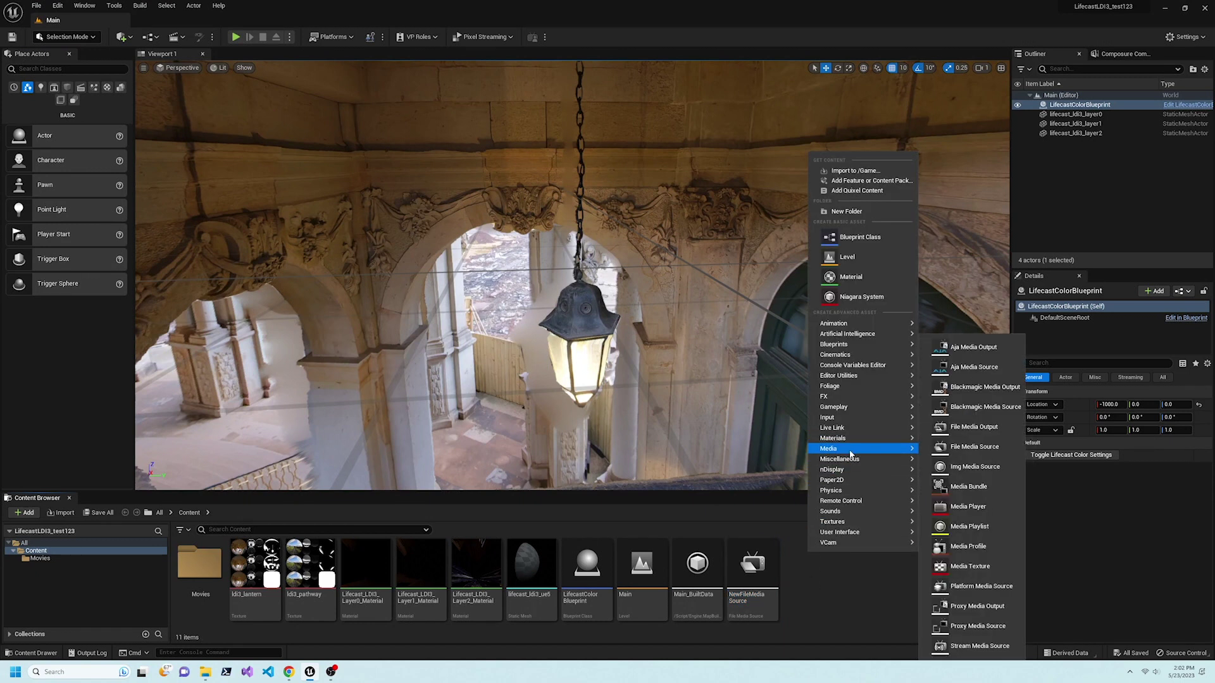
pyautogui.click(991, 510)
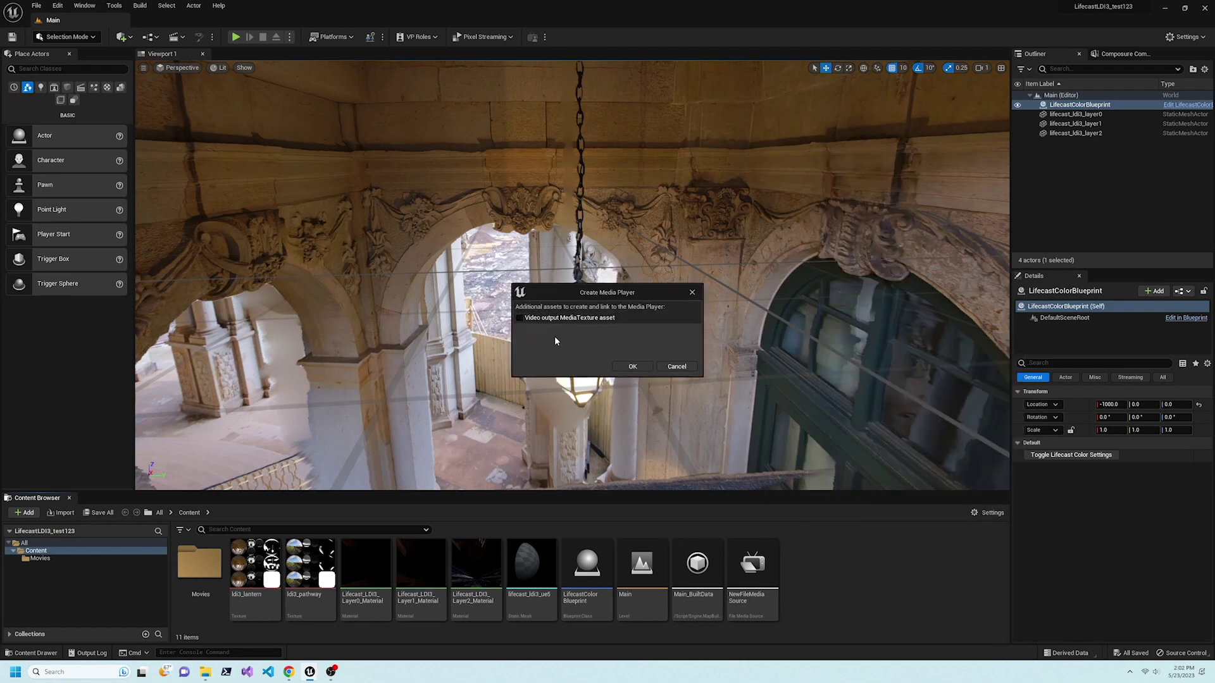
pyautogui.click(632, 366)
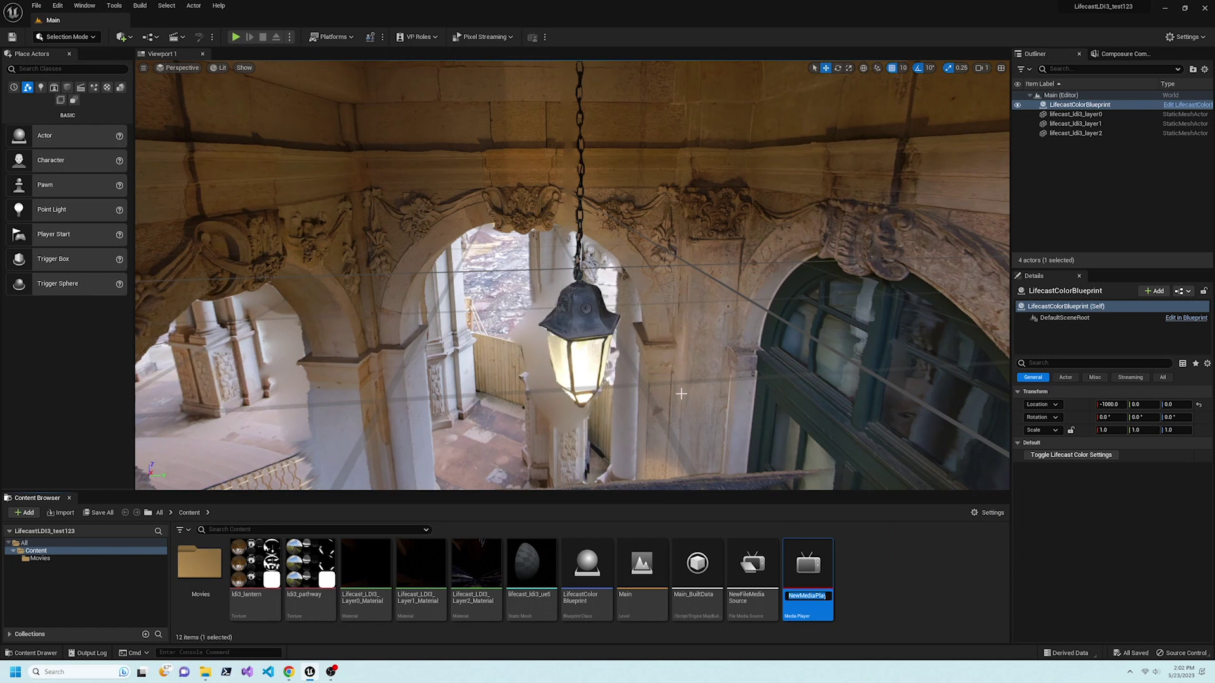
pyautogui.doubleClick(801, 557)
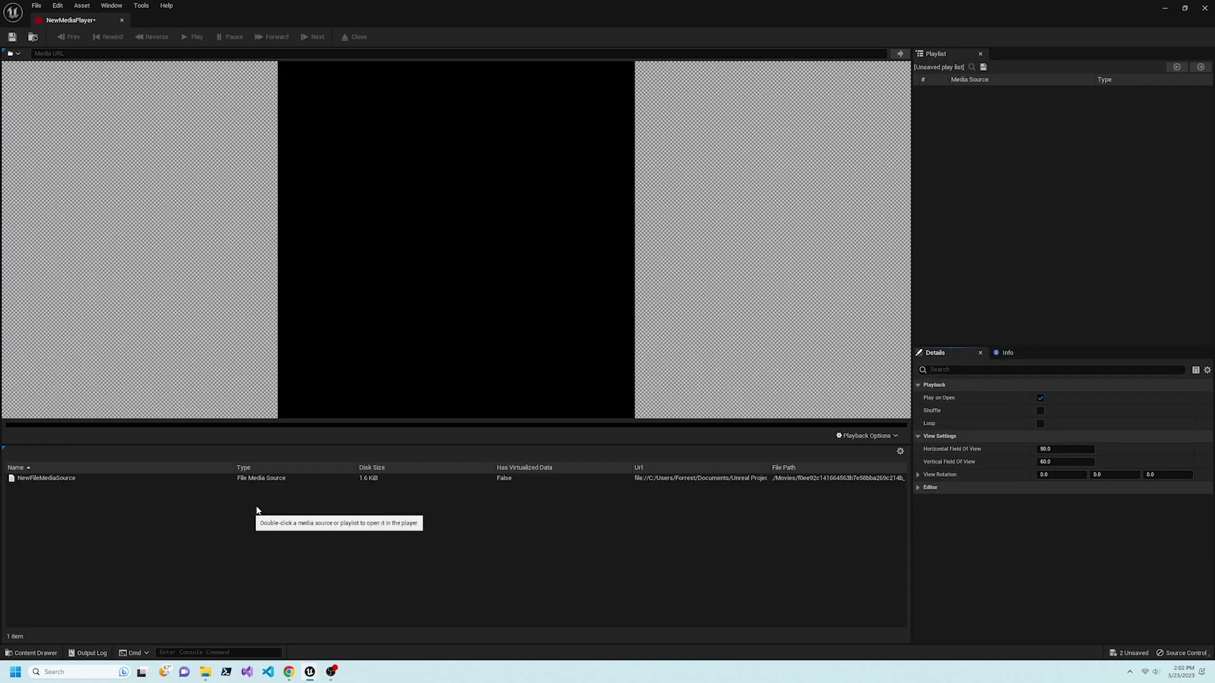
# Open NewFileMediaSource in the media player, enable Loop, then save and close the NewMediaPlayer asset.
pyautogui.doubleClick(333, 479)
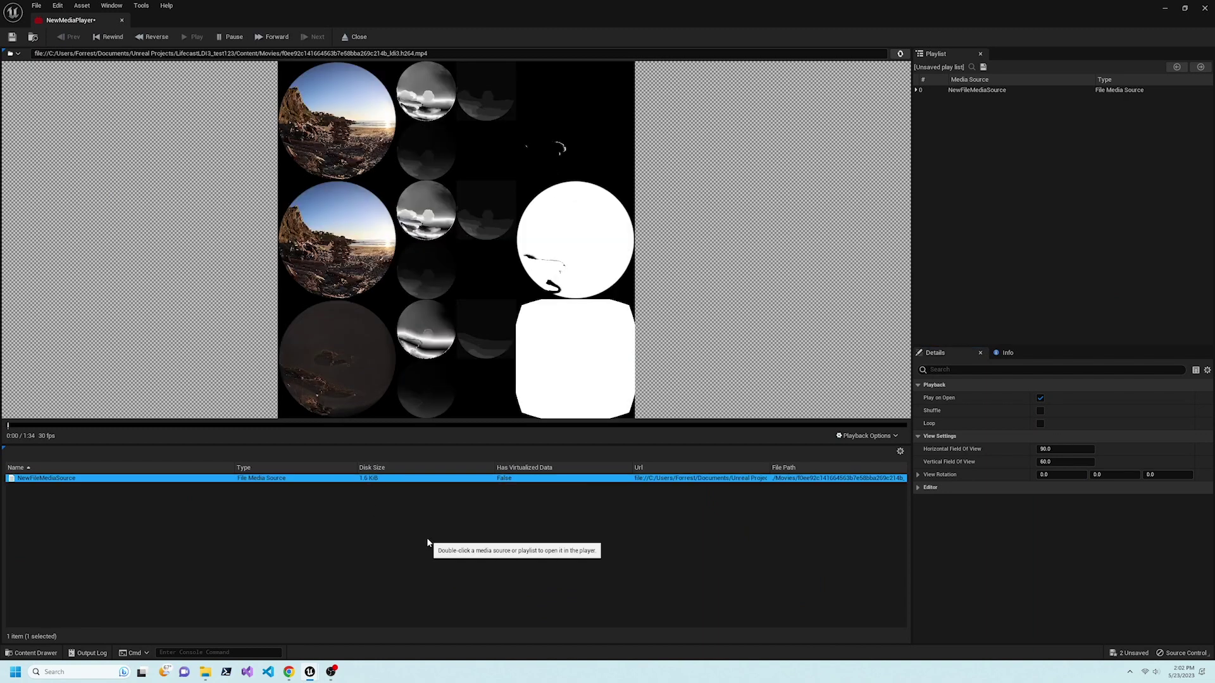
pyautogui.click(1039, 424)
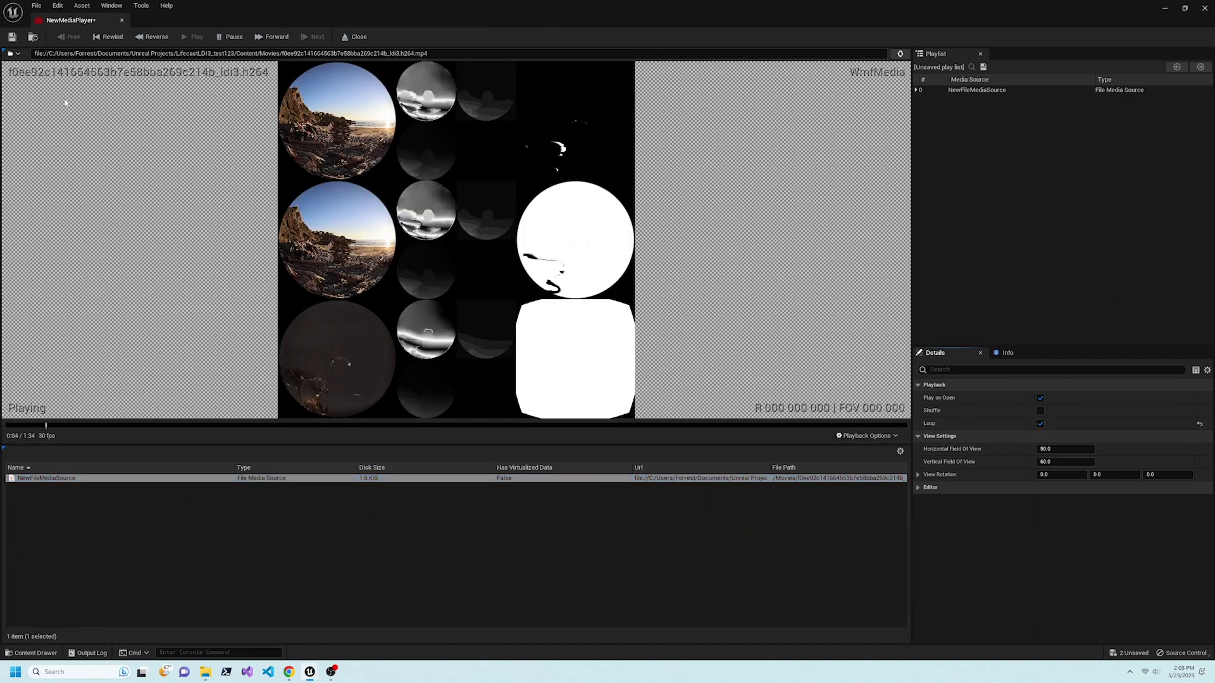
pyautogui.click(11, 38)
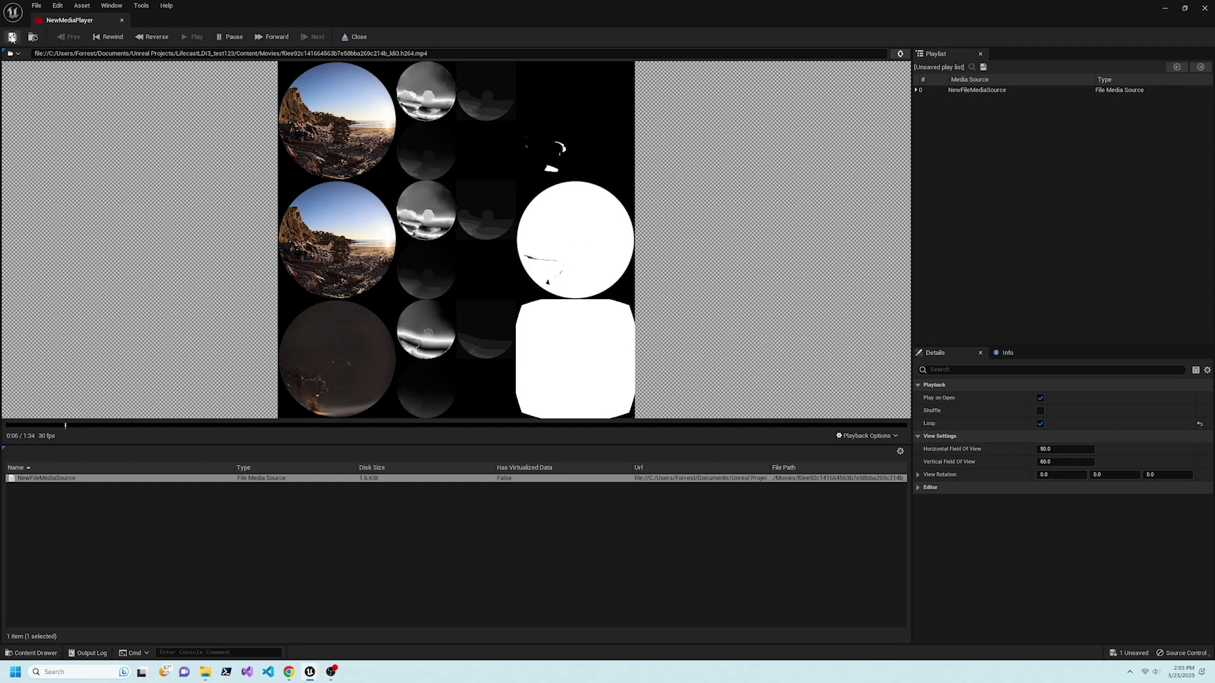
pyautogui.click(119, 21)
pyautogui.click(938, 575)
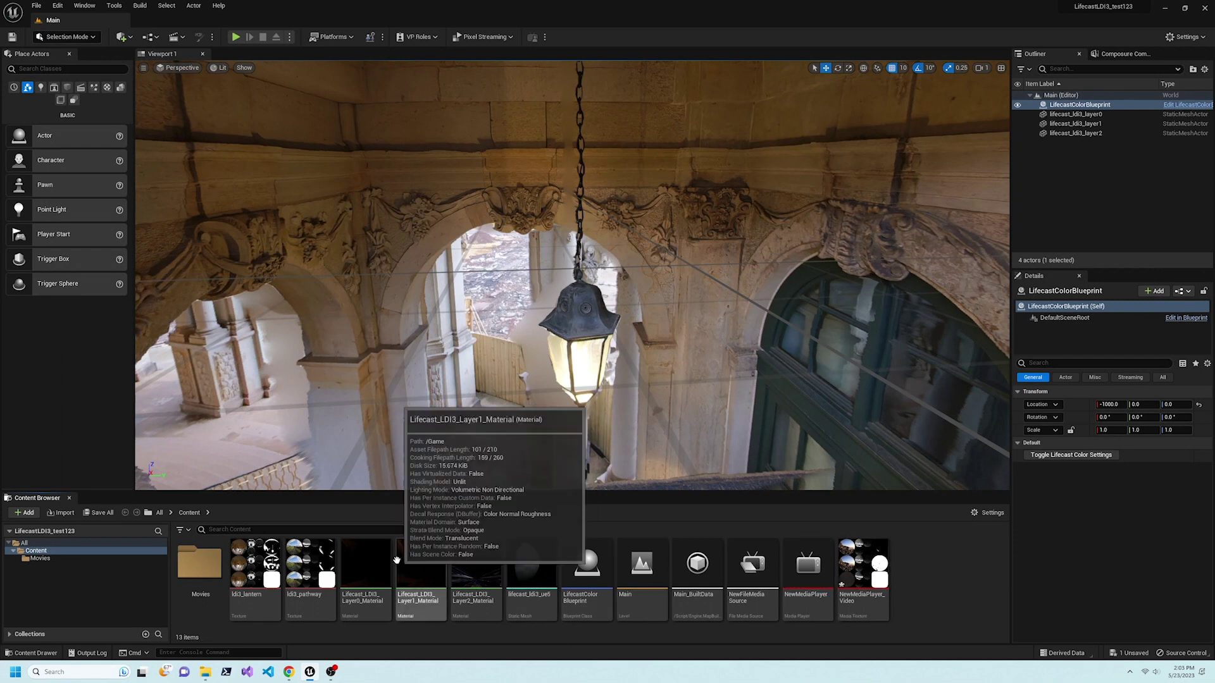
# Set the Texture Object in Lifecast_LDI3_Layer0_Material to NewMediaPlayer_Video, then apply the change and close the material.
pyautogui.doubleClick(366, 557)
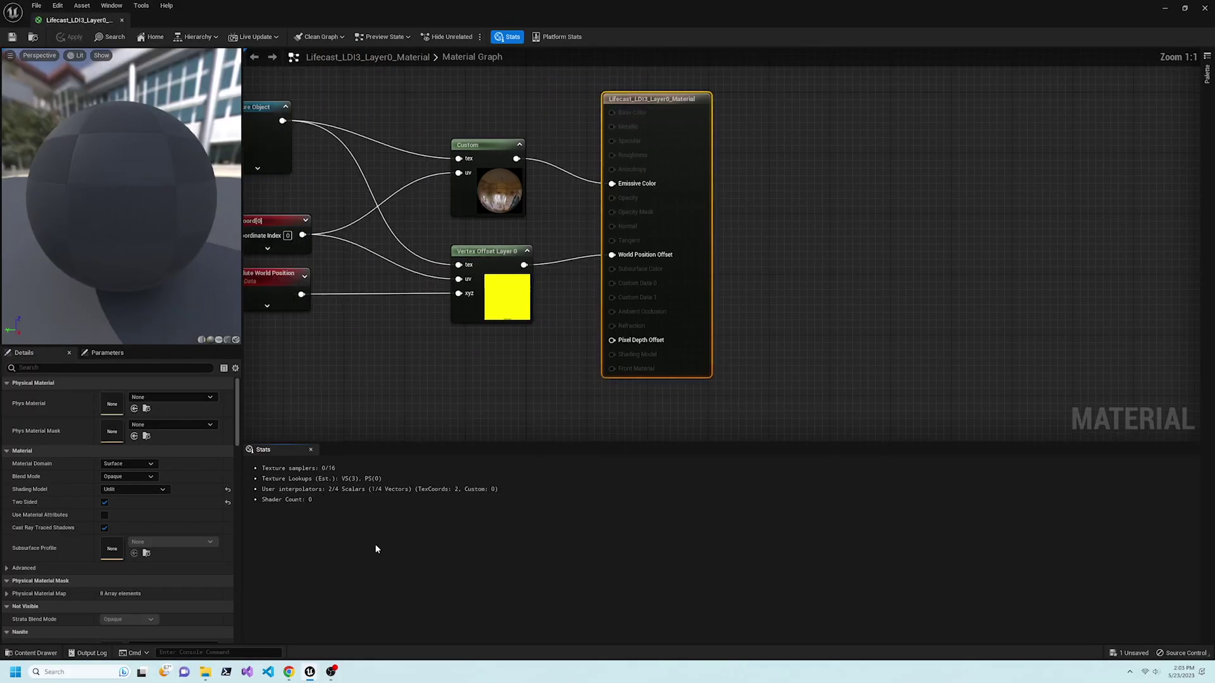
pyautogui.click(341, 168)
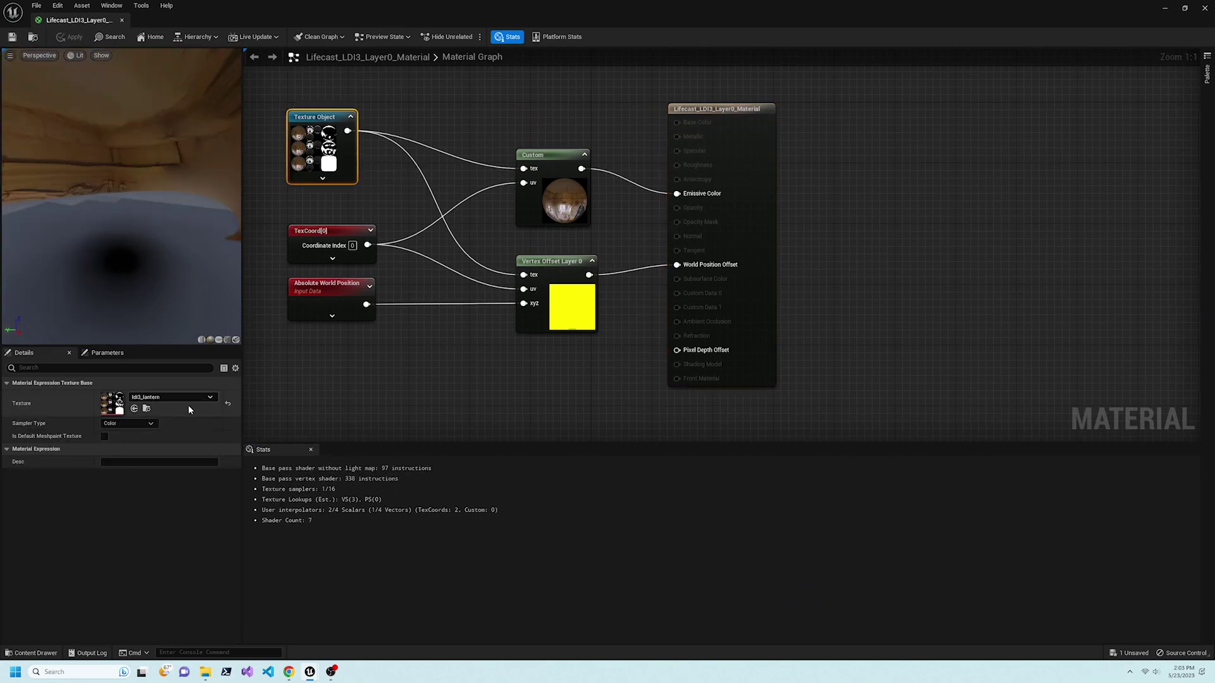
pyautogui.click(179, 396)
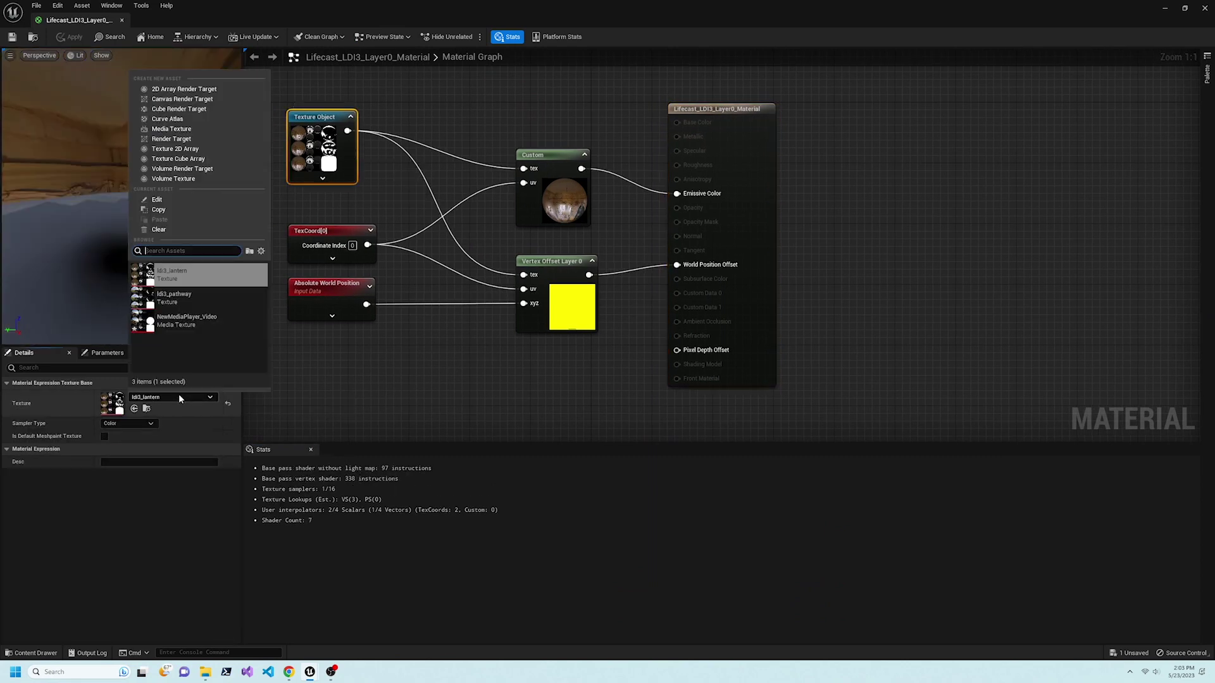
pyautogui.click(186, 323)
pyautogui.click(70, 37)
pyautogui.click(122, 20)
# Set the Texture Object in Lifecast_LDI3_Layer1_Material to NewMediaPlayer_Video, then apply the change and close the material.
pyautogui.doubleClick(421, 563)
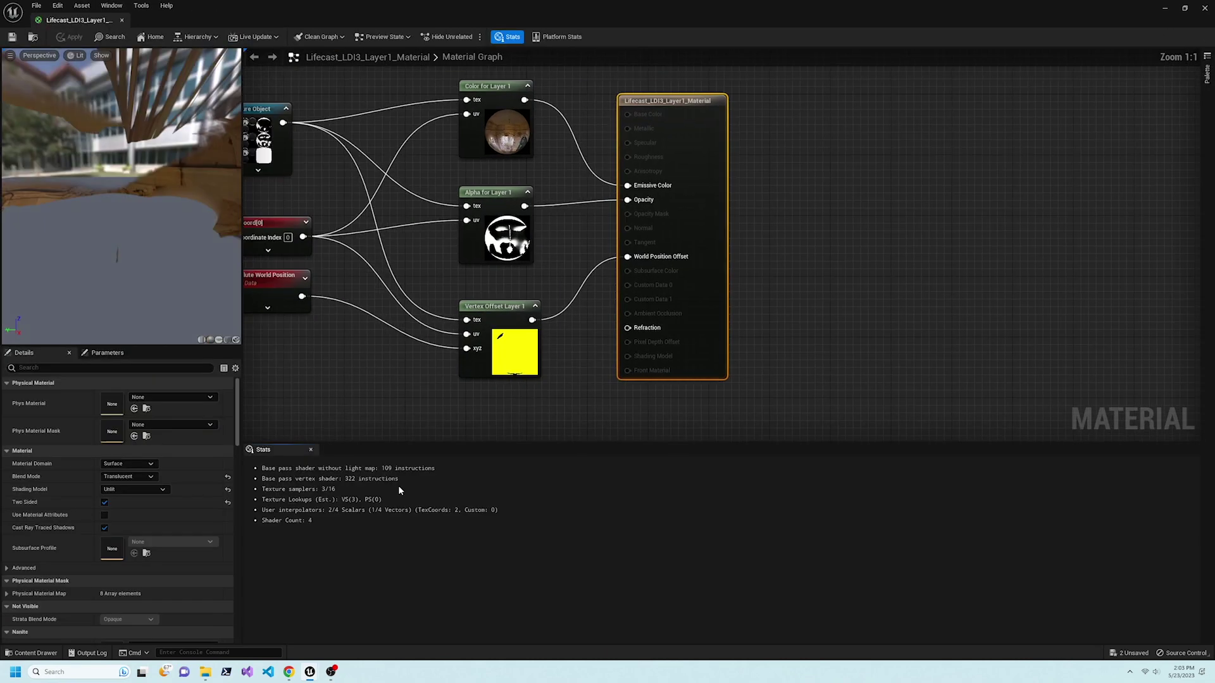
pyautogui.click(321, 176)
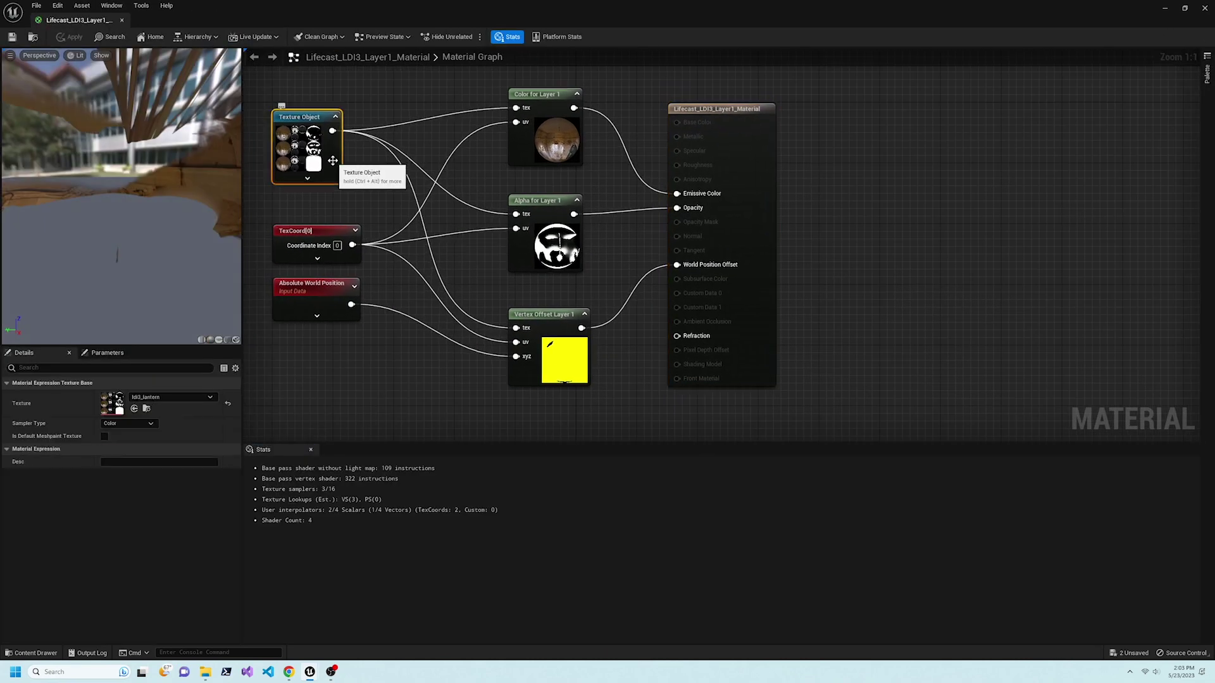
pyautogui.click(186, 397)
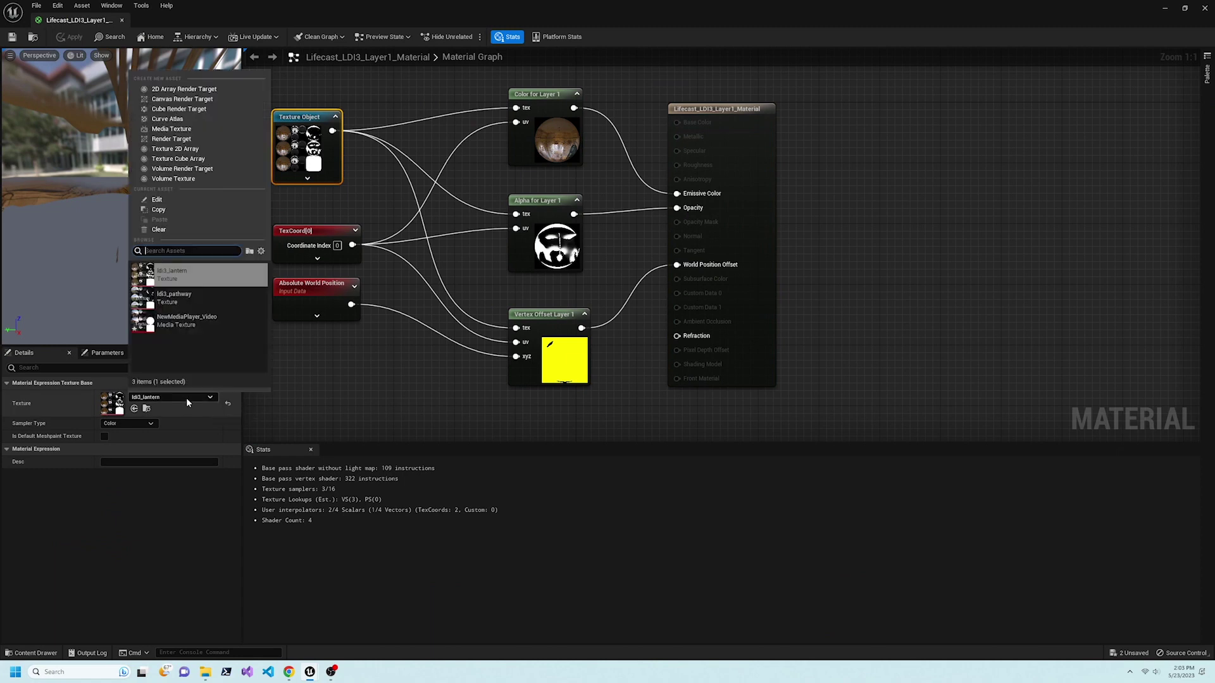
pyautogui.click(188, 323)
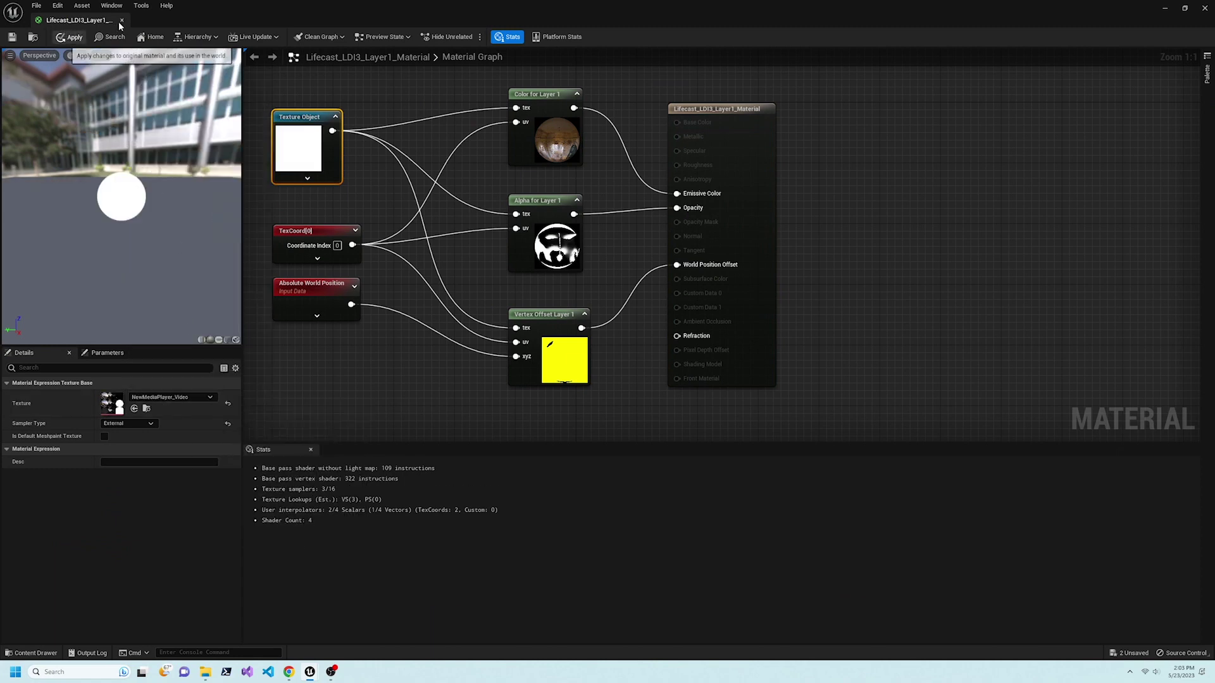
pyautogui.click(70, 37)
pyautogui.click(122, 21)
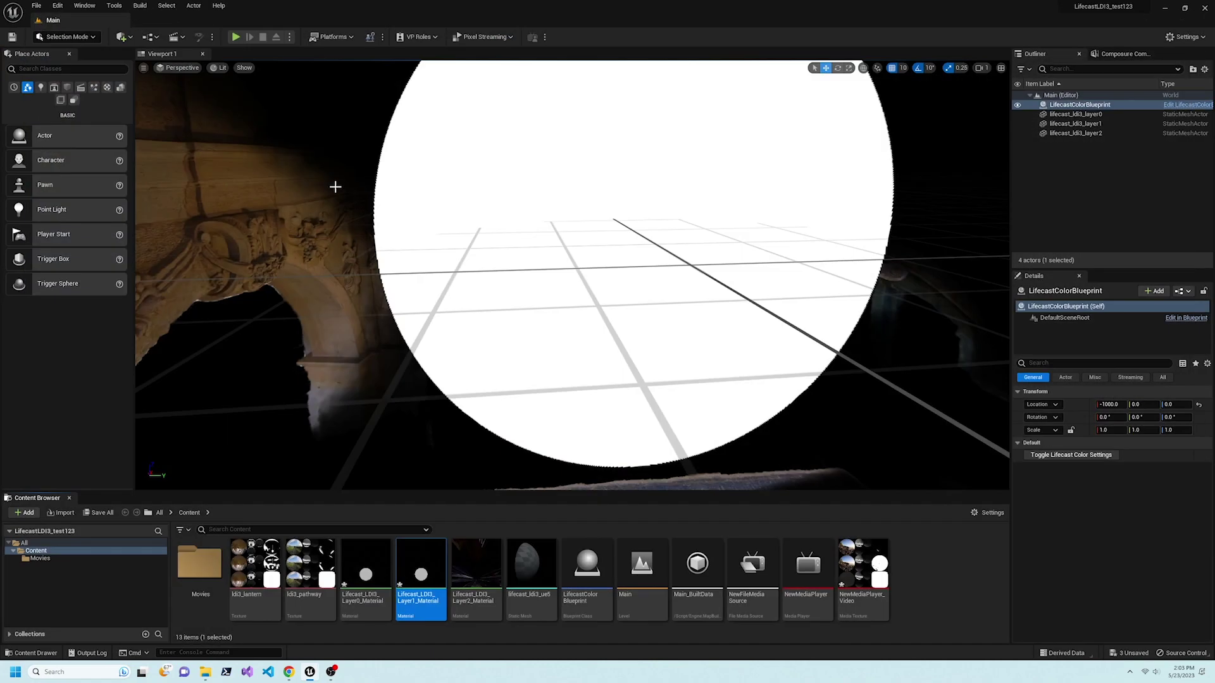
# Set the Texture Object in Lifecast_LDI3_Layer2_Material to NewMediaPlayer_Video, then apply the change and close the material.
pyautogui.click(489, 545)
pyautogui.doubleClick(490, 545)
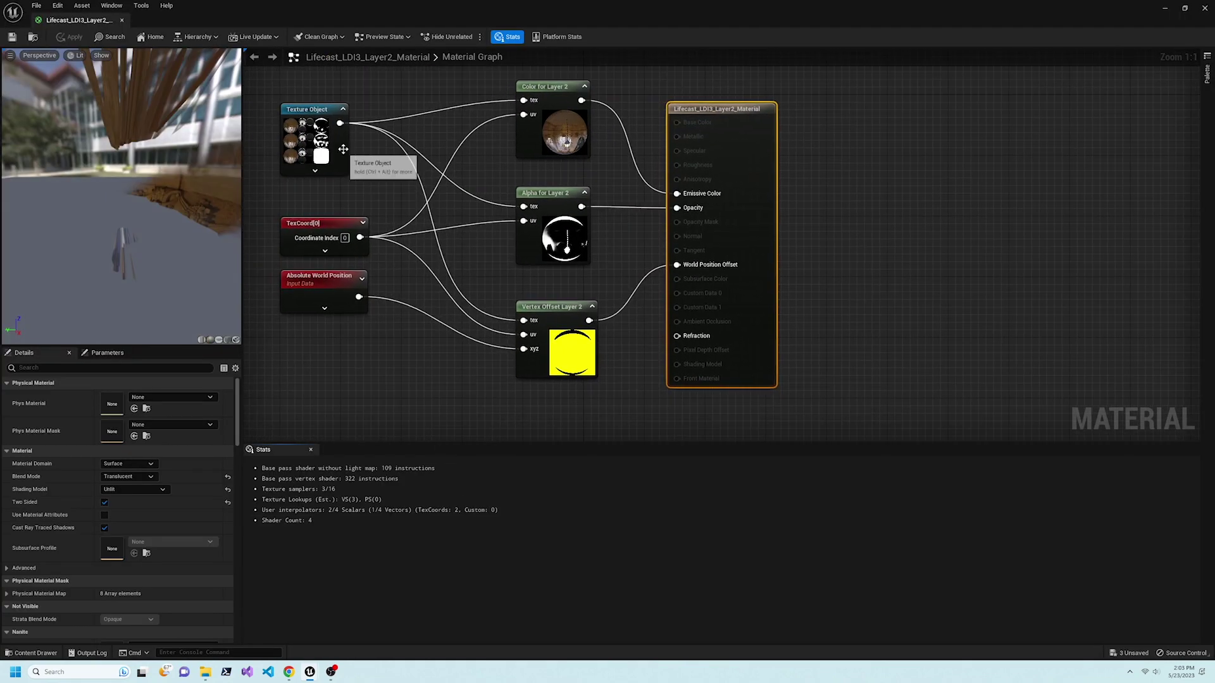
pyautogui.click(322, 136)
pyautogui.click(199, 396)
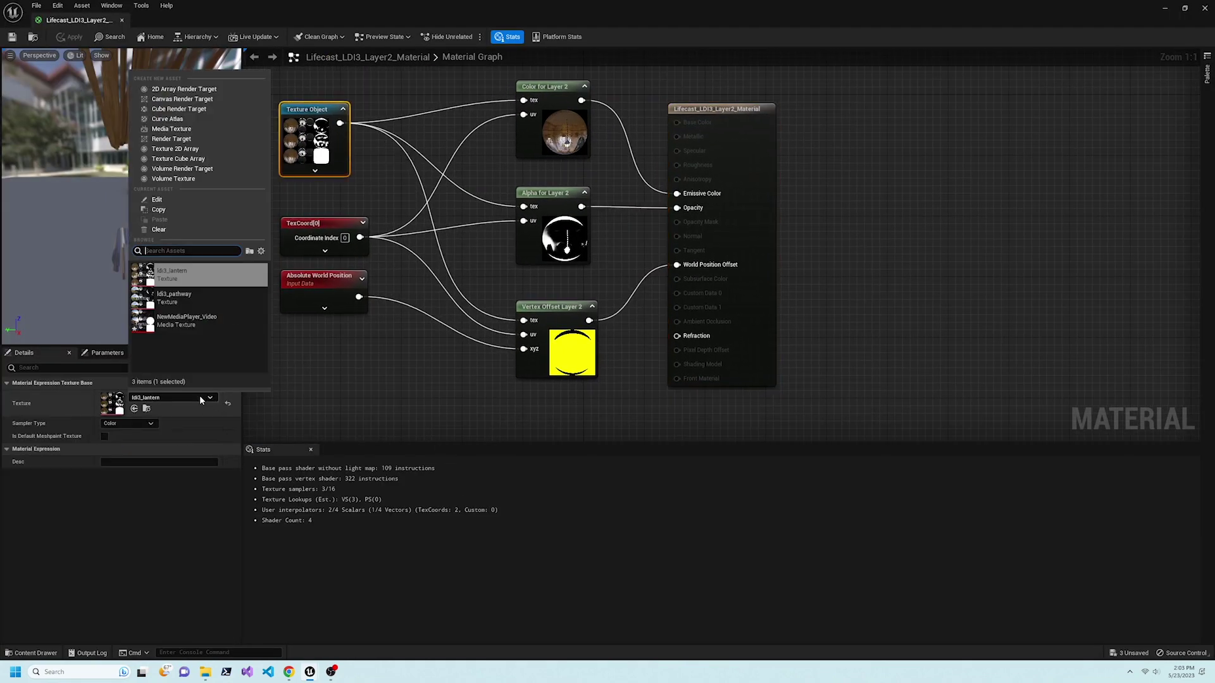
pyautogui.click(206, 319)
pyautogui.click(71, 36)
pyautogui.click(122, 20)
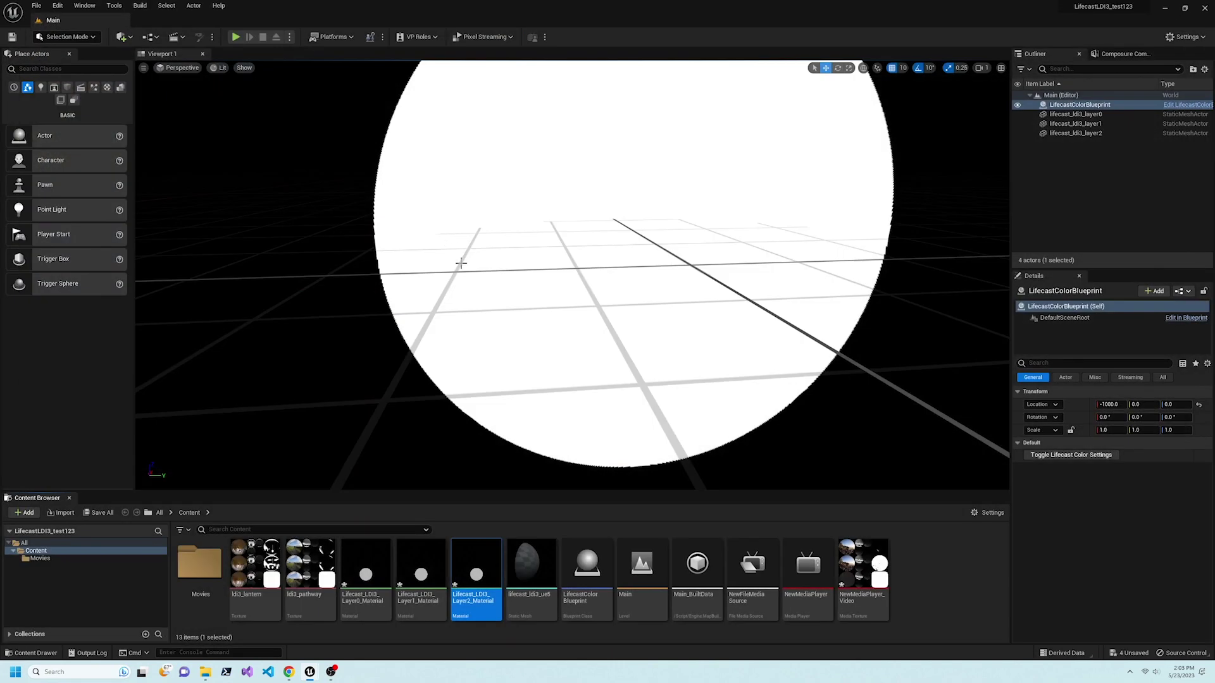
# Create a Blueprint Class with Actor as its parent in the Content folder and name it PlayVideoBlueprint.
pyautogui.click(909, 580)
pyautogui.moveTo(592, 424); pyautogui.dragTo(583, 387)
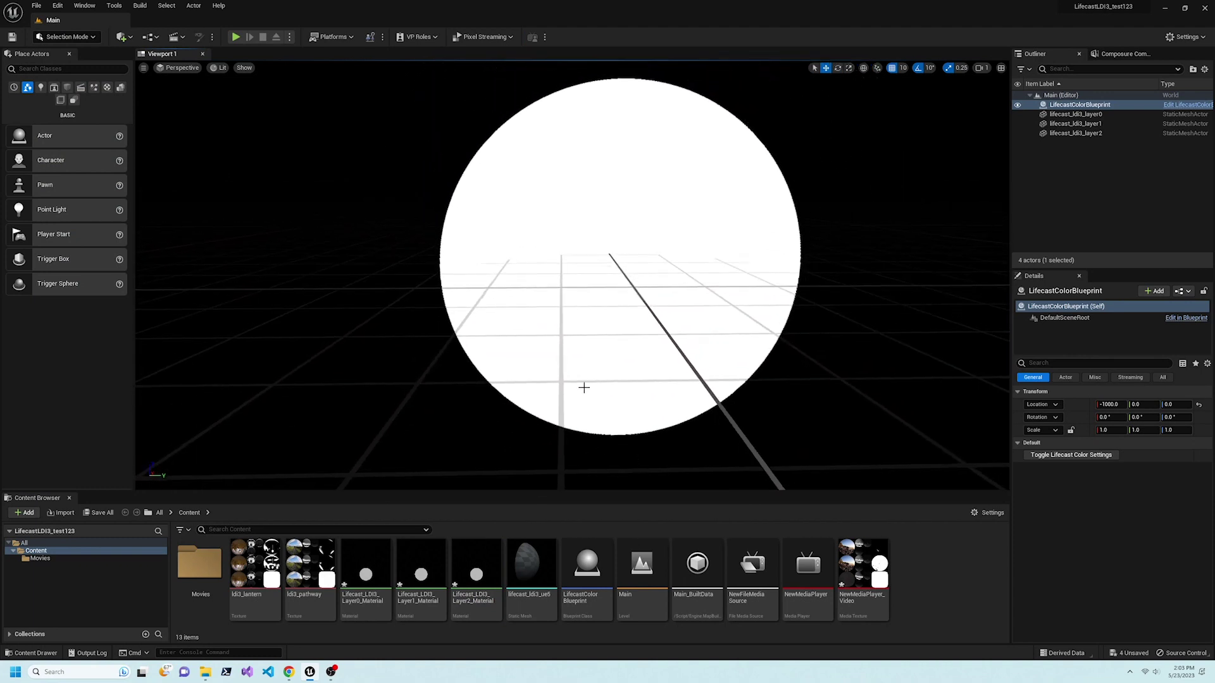
pyautogui.rightClick(913, 567)
pyautogui.click(964, 248)
pyautogui.click(491, 257)
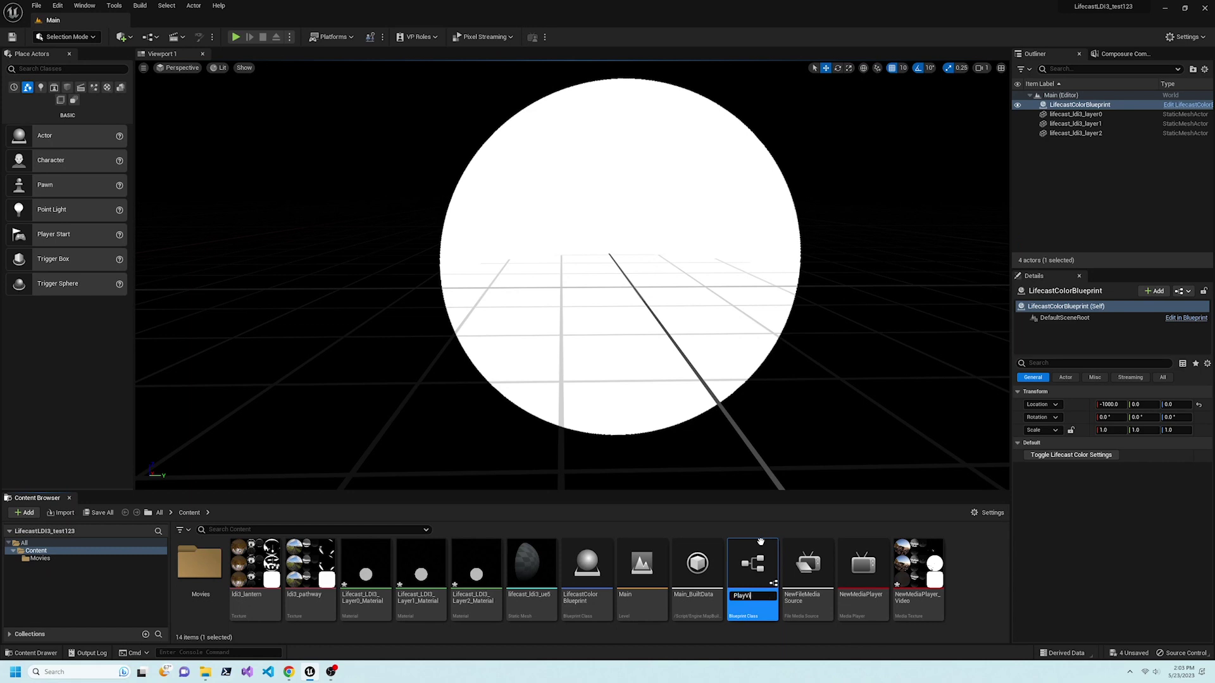
pyautogui.write('PlayVideoBlueprint')
pyautogui.press('Return')
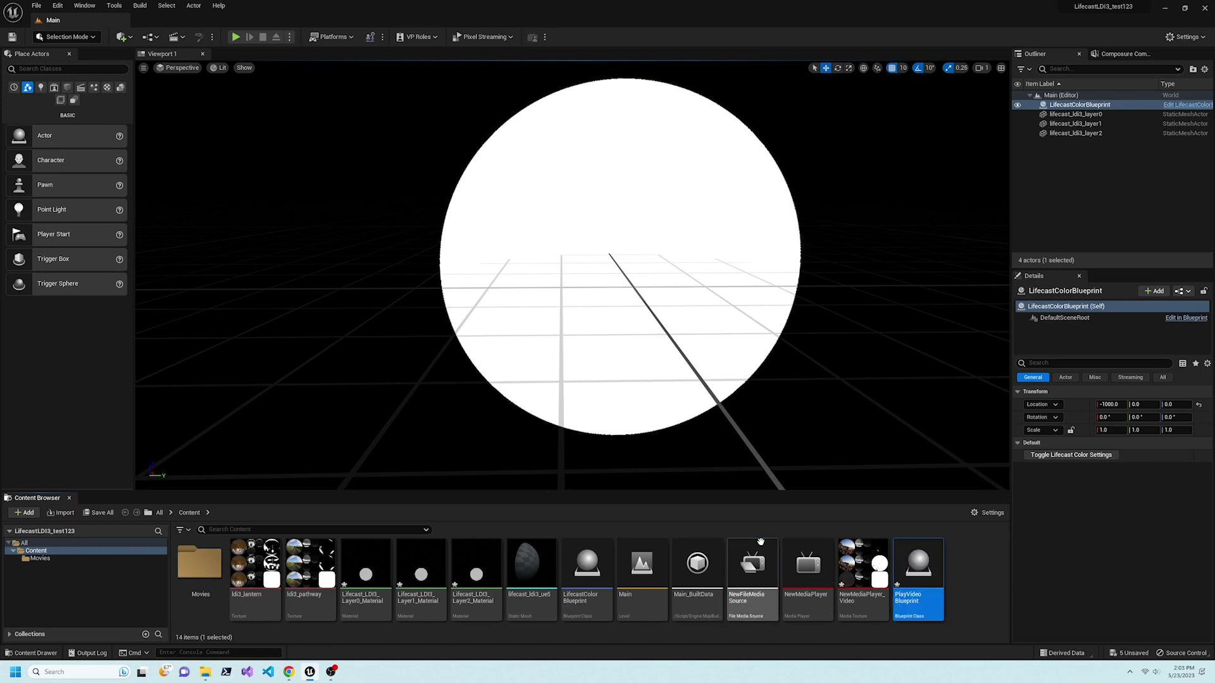
# Open PlayVideoBlueprint and delete all the default event nodes from its Event Graph.
pyautogui.doubleClick(917, 563)
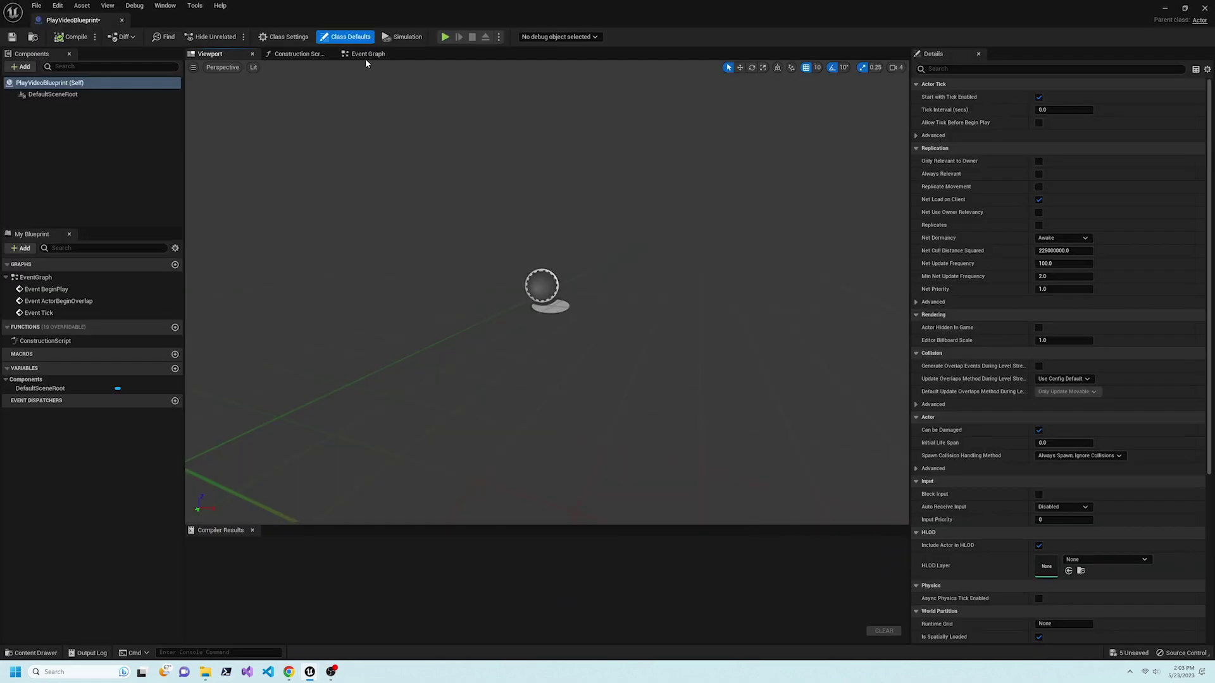
pyautogui.click(367, 53)
pyautogui.moveTo(476, 165); pyautogui.dragTo(717, 495)
pyautogui.press('Delete')
# Add a custom event named PlayVideo to the Event Graph and enable Call In Editor for it.
pyautogui.rightClick(387, 162)
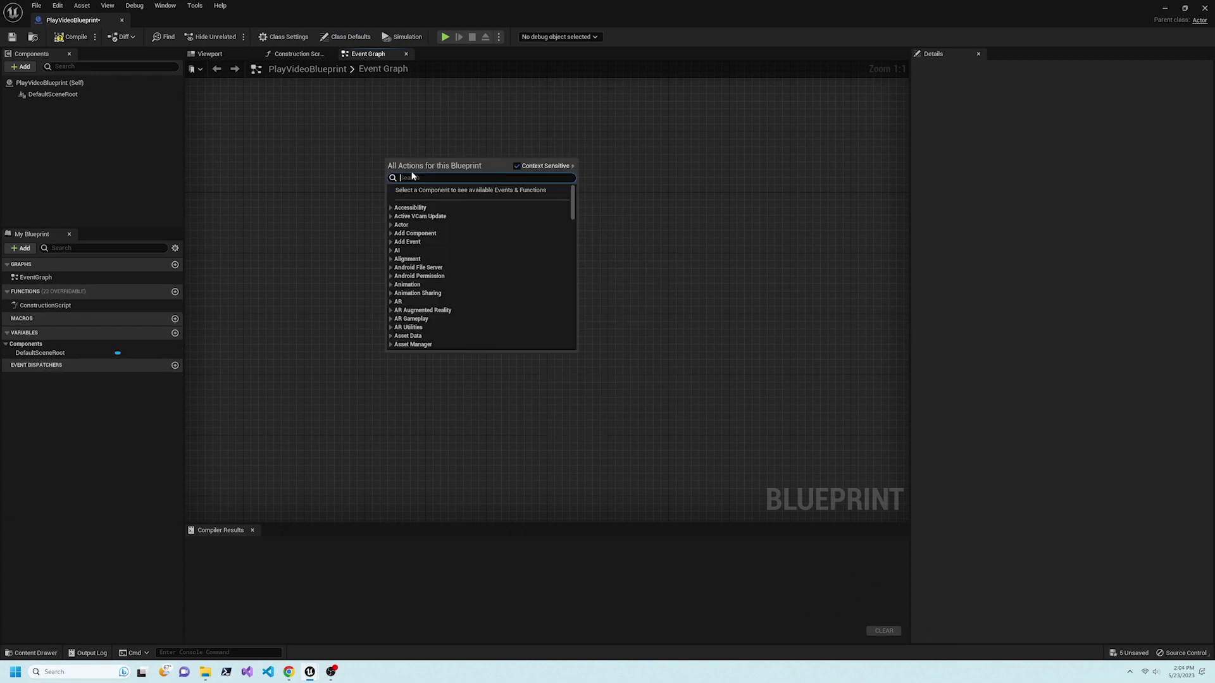
pyautogui.write('custom')
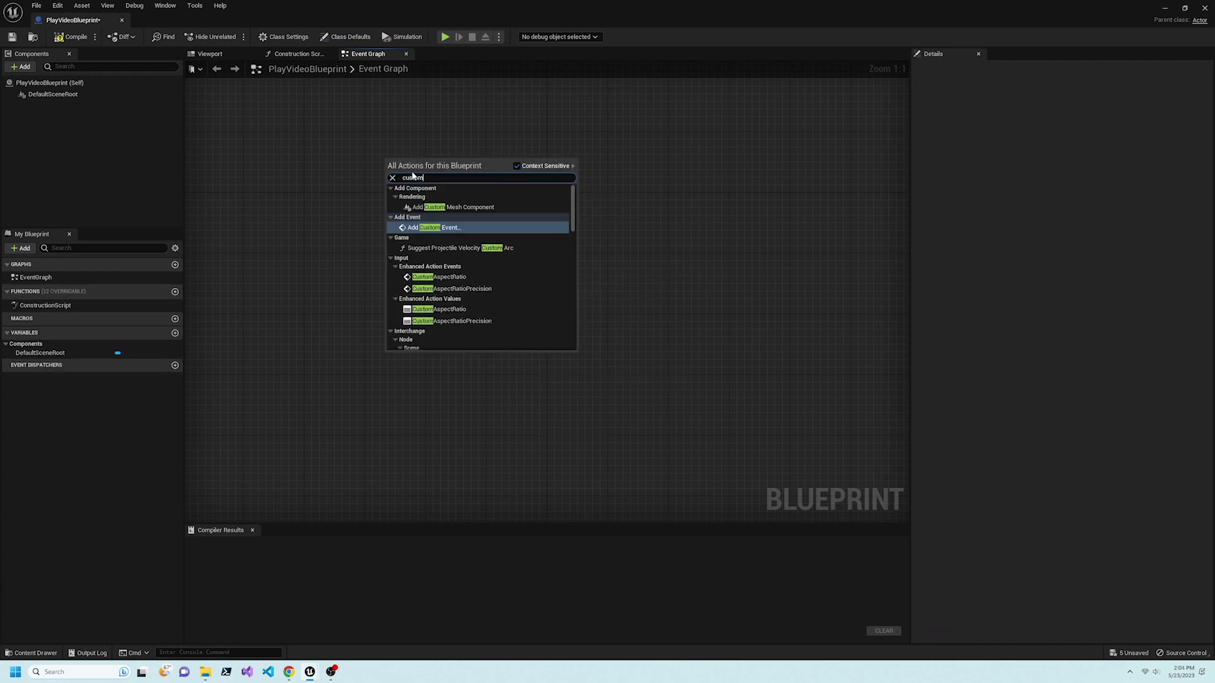
pyautogui.click(473, 227)
pyautogui.write('PlayVideo')
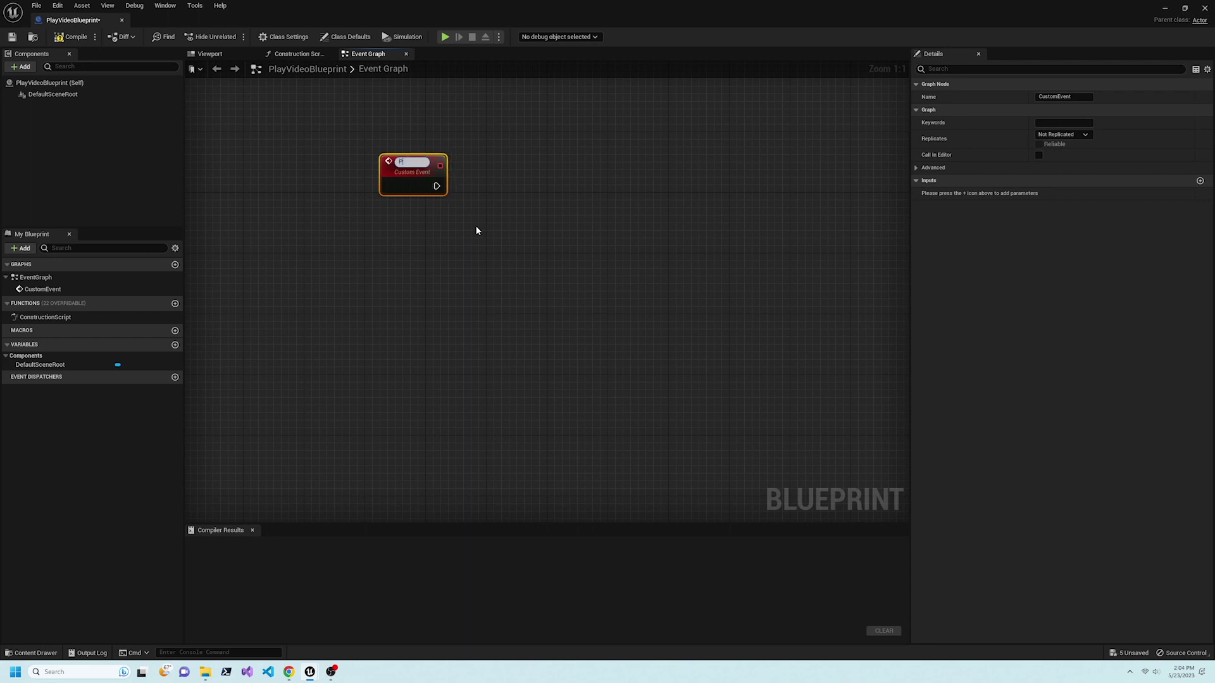
pyautogui.press('Return')
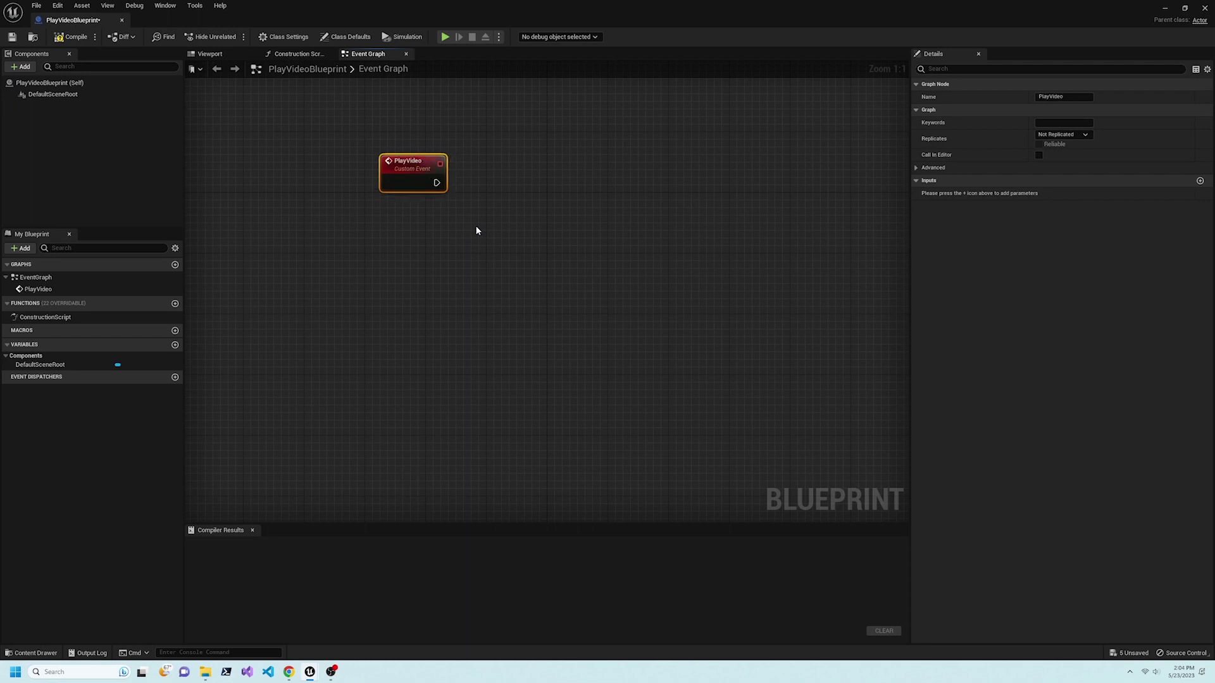
pyautogui.click(1038, 155)
pyautogui.click(533, 248)
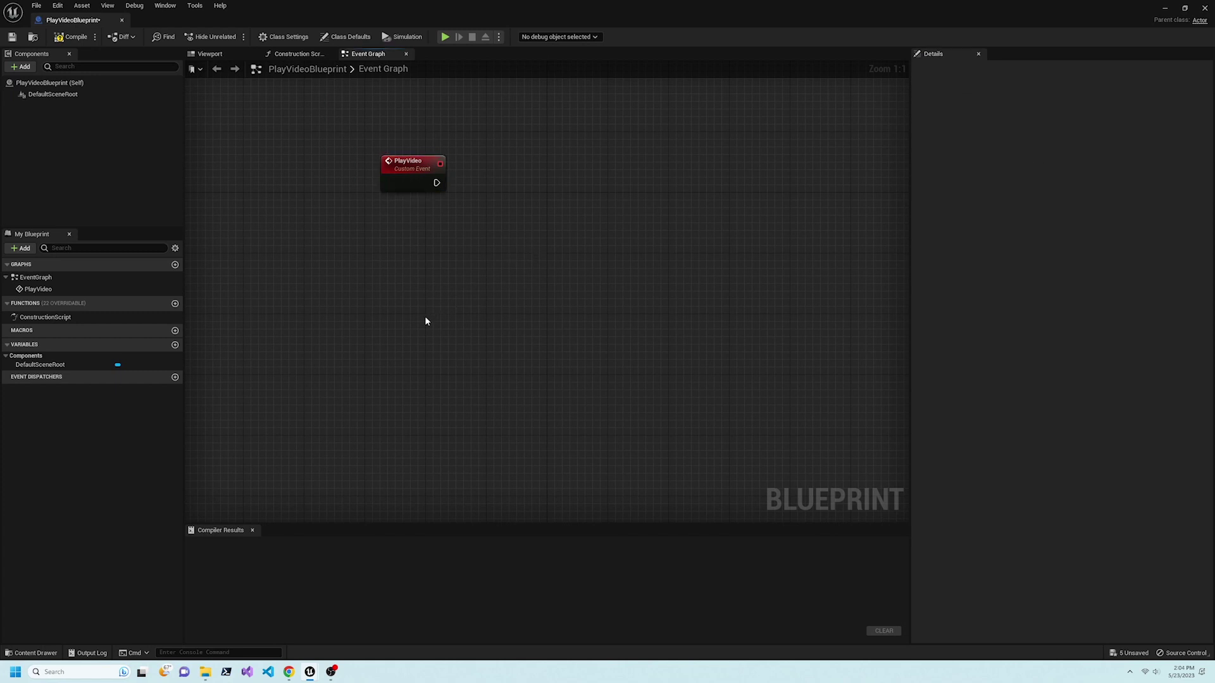
# Add a variable named Media Player with the Media Player object reference type and place its getter node below the PlayVideo event.
pyautogui.click(175, 345)
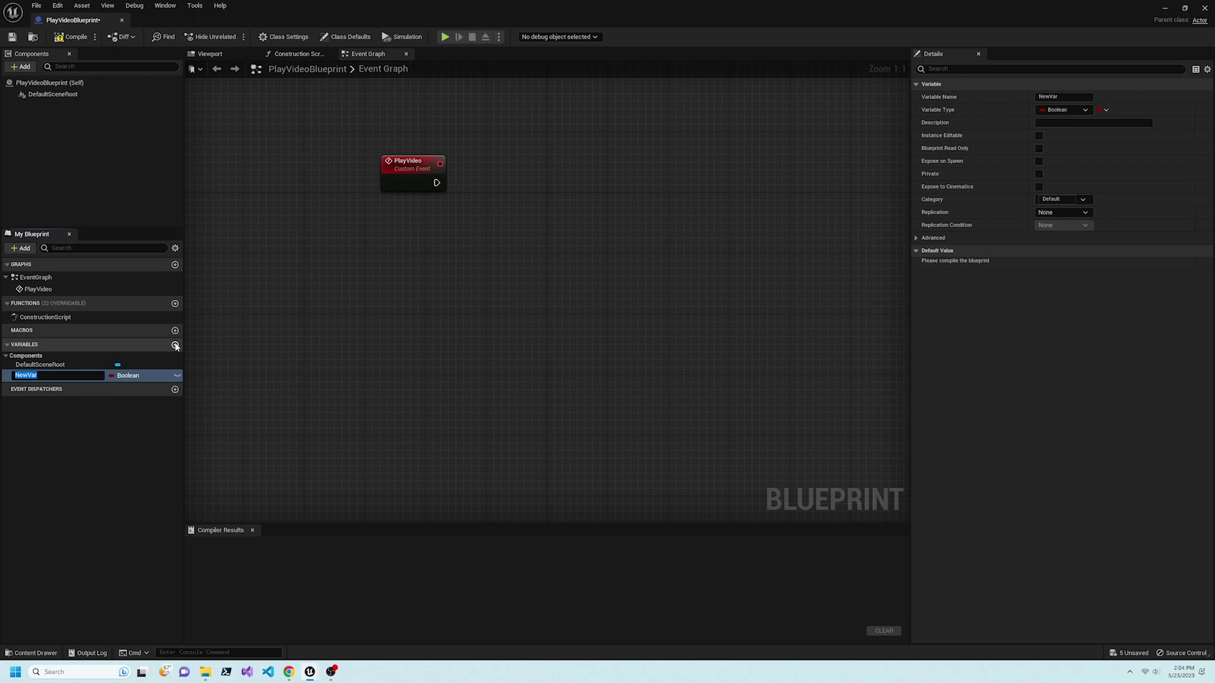
pyautogui.write('Media Playe')
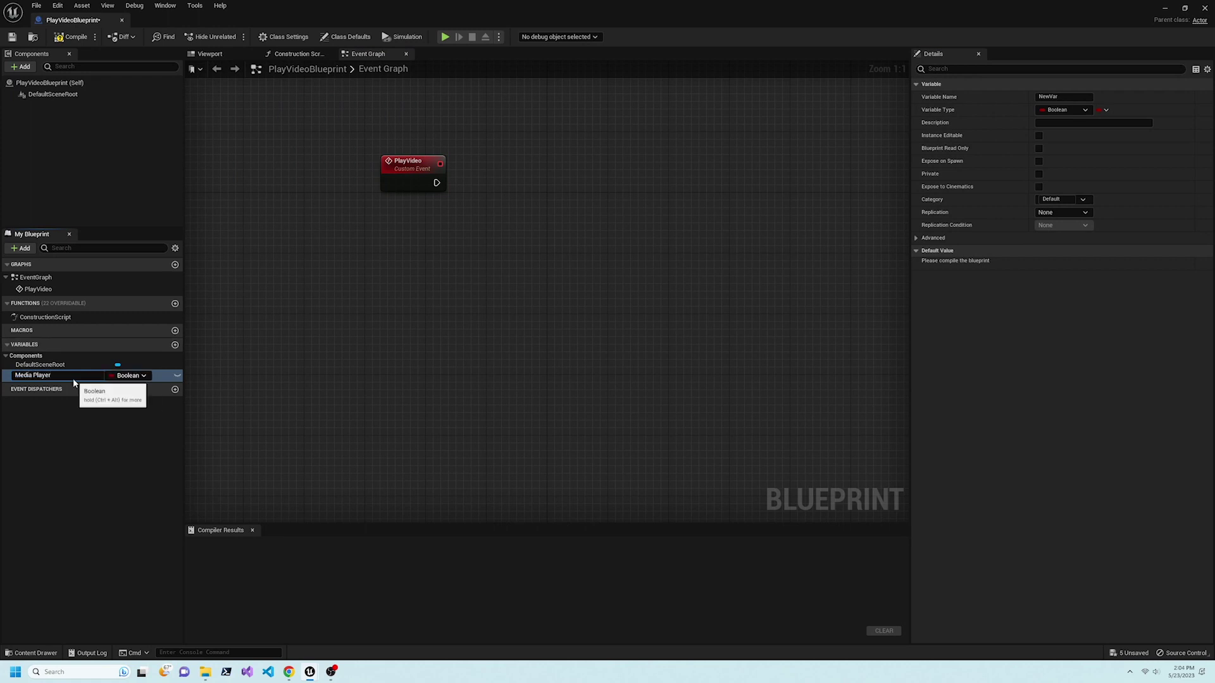
pyautogui.press('Return')
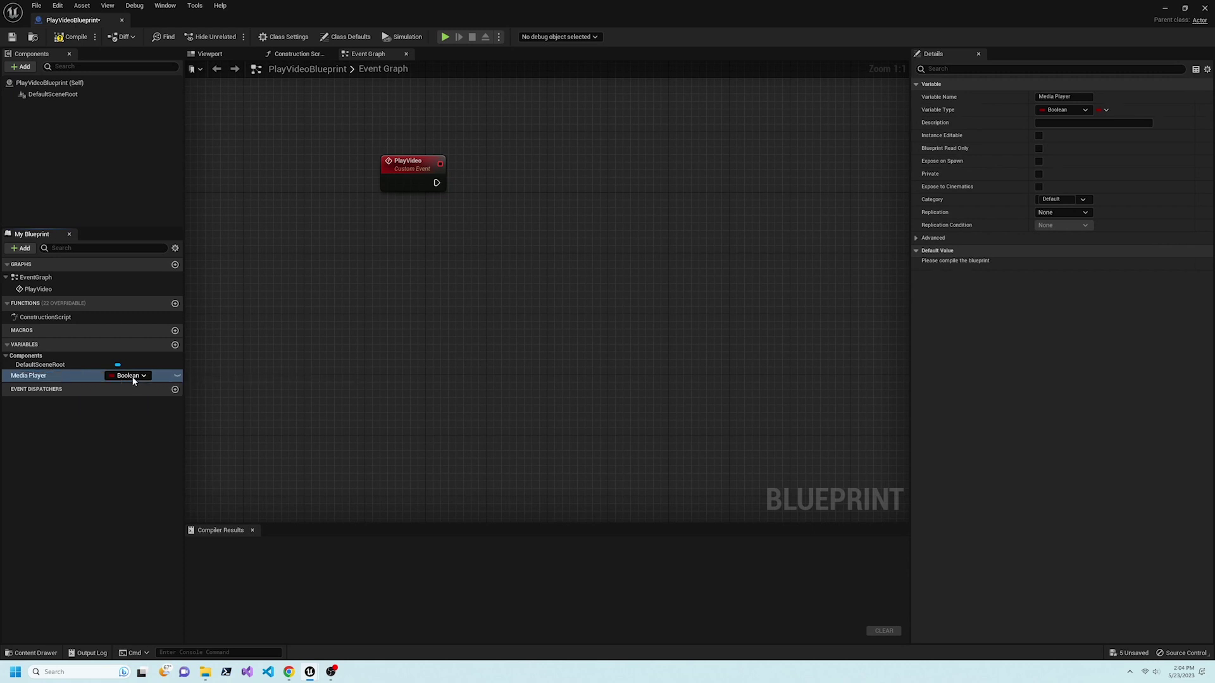
pyautogui.click(131, 376)
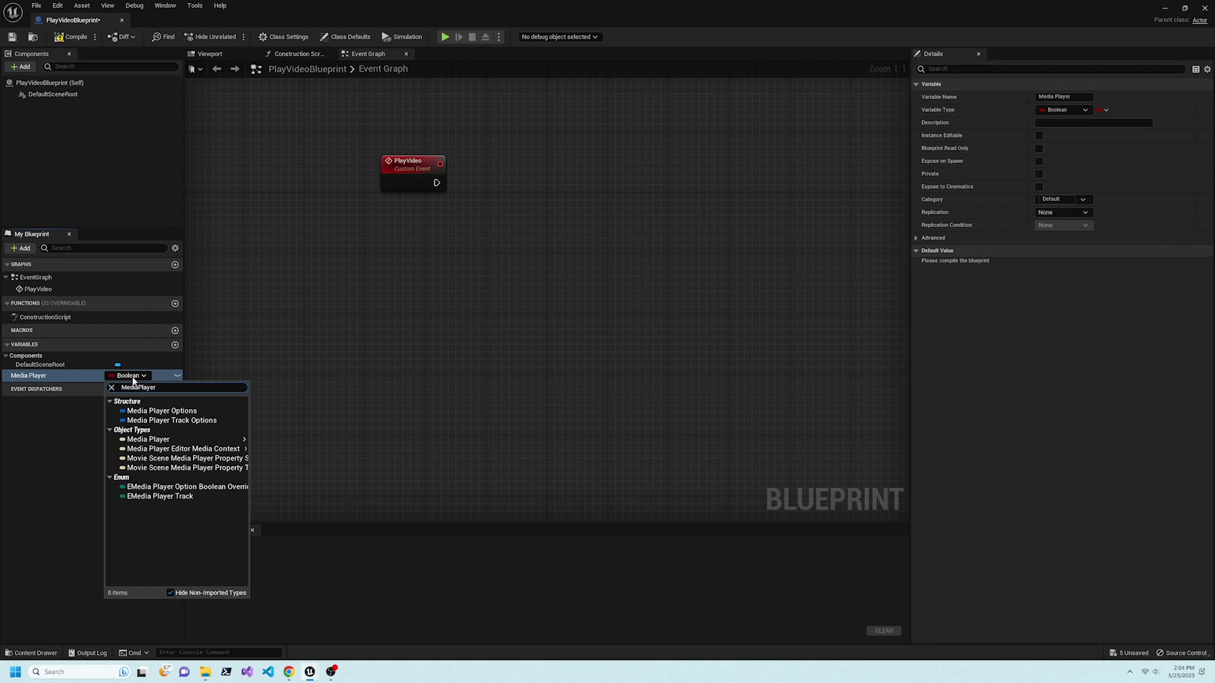
pyautogui.click(196, 439)
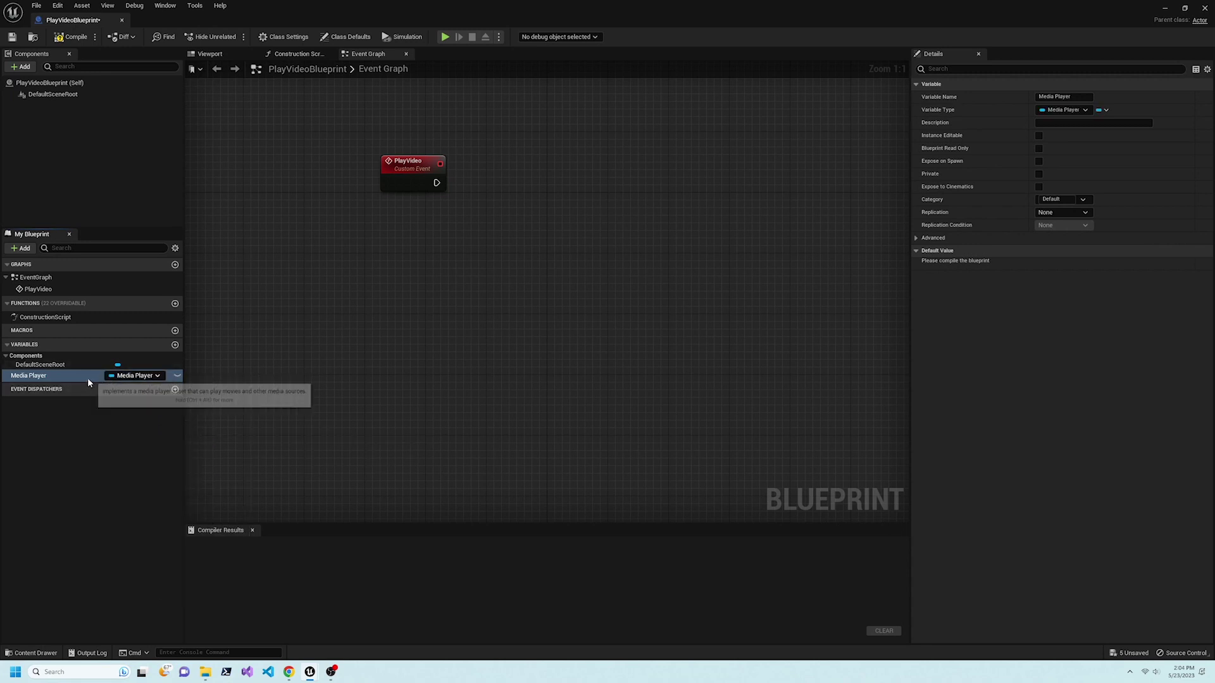
pyautogui.keyDown('ctrl'); pyautogui.moveTo(88, 378); pyautogui.dragTo(434, 288); pyautogui.keyUp('ctrl')
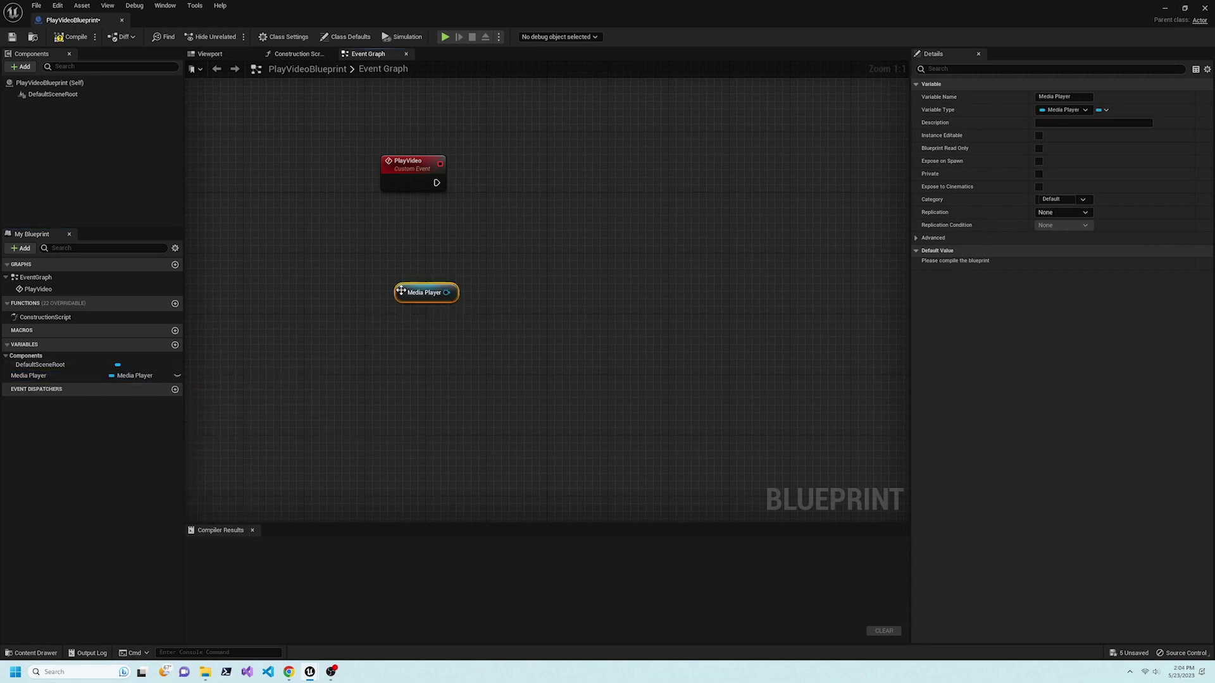
pyautogui.click(538, 260)
# Compile the blueprint and set the Media Player variable's default value to NewMediaPlayer.
pyautogui.click(435, 287)
pyautogui.click(85, 37)
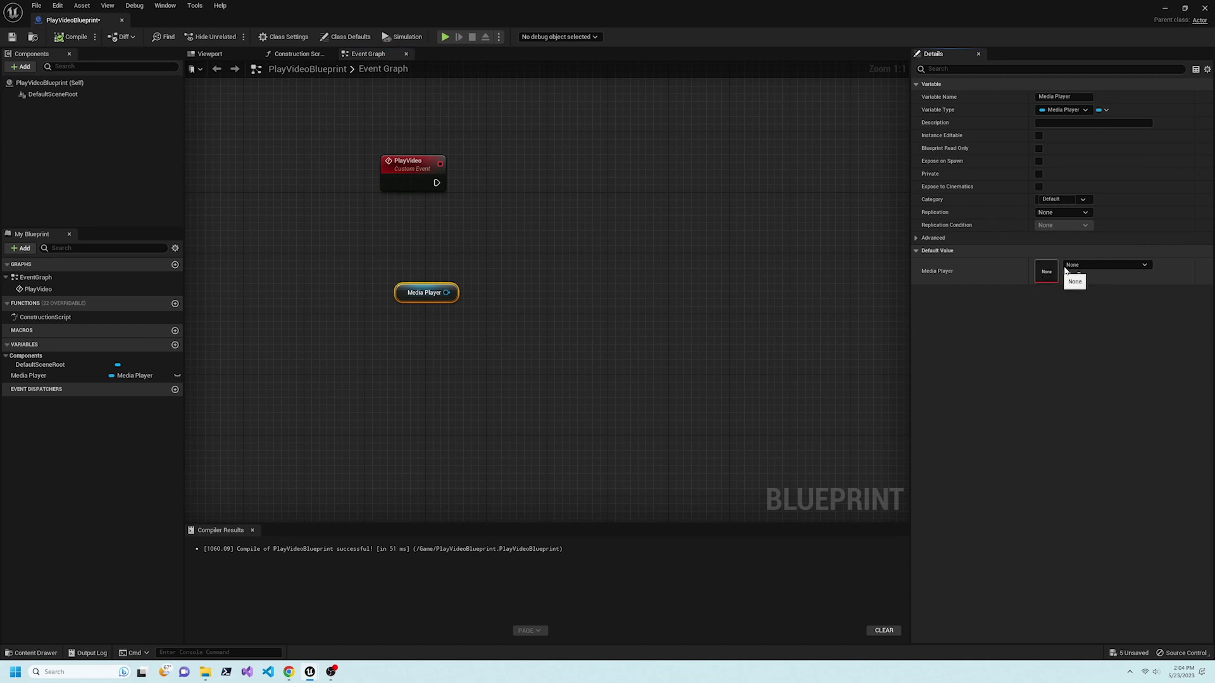
pyautogui.click(1096, 269)
pyautogui.click(1096, 383)
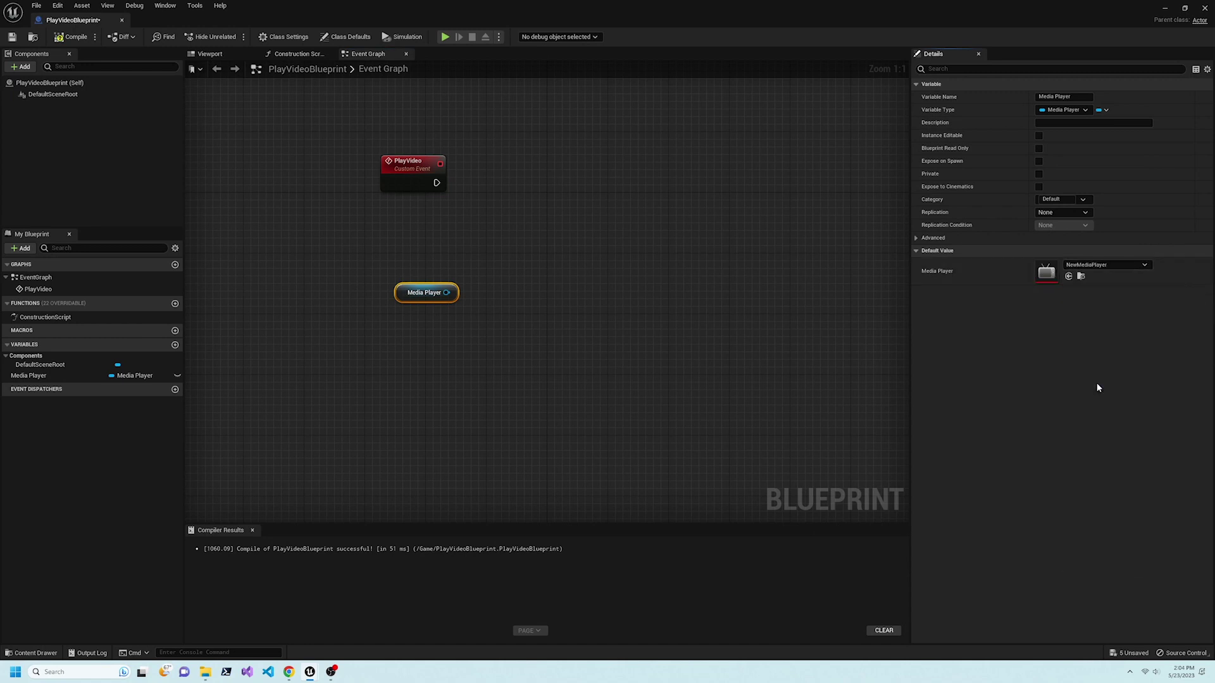
pyautogui.click(704, 324)
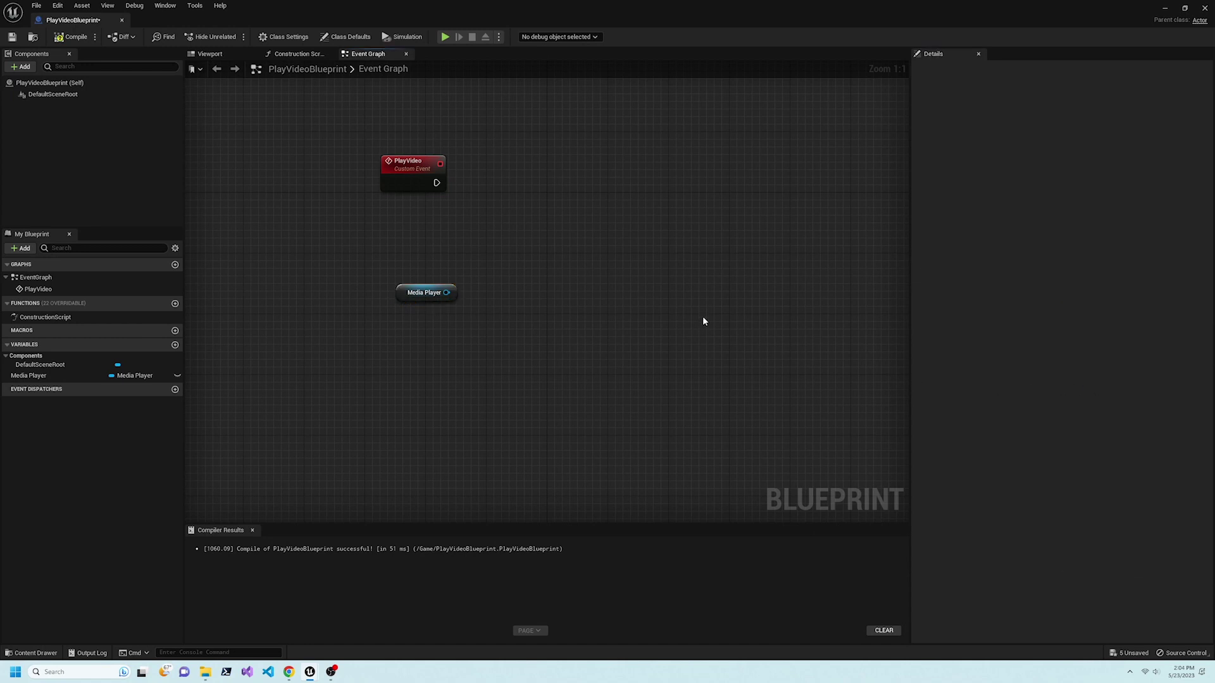
# Add an Open Source node targeting the Media Player getter, set its Media Source to NewFileMediaSource, and connect the PlayVideo event to it.
pyautogui.moveTo(453, 294); pyautogui.dragTo(532, 210)
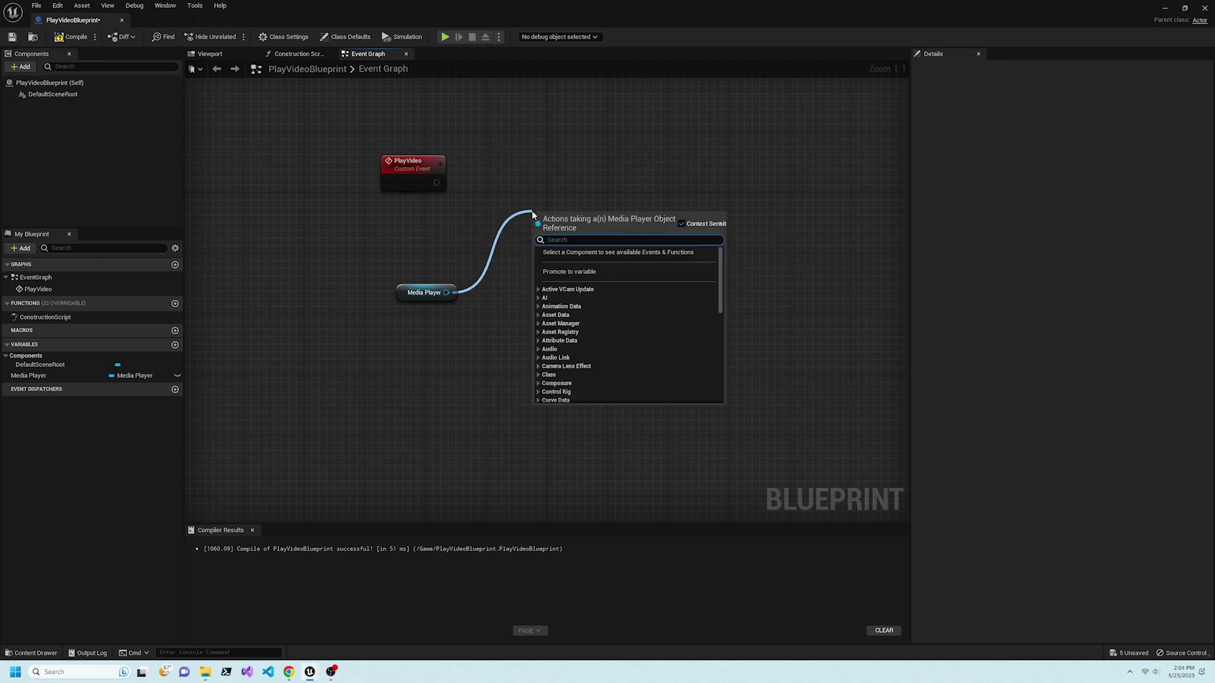
pyautogui.write('open source')
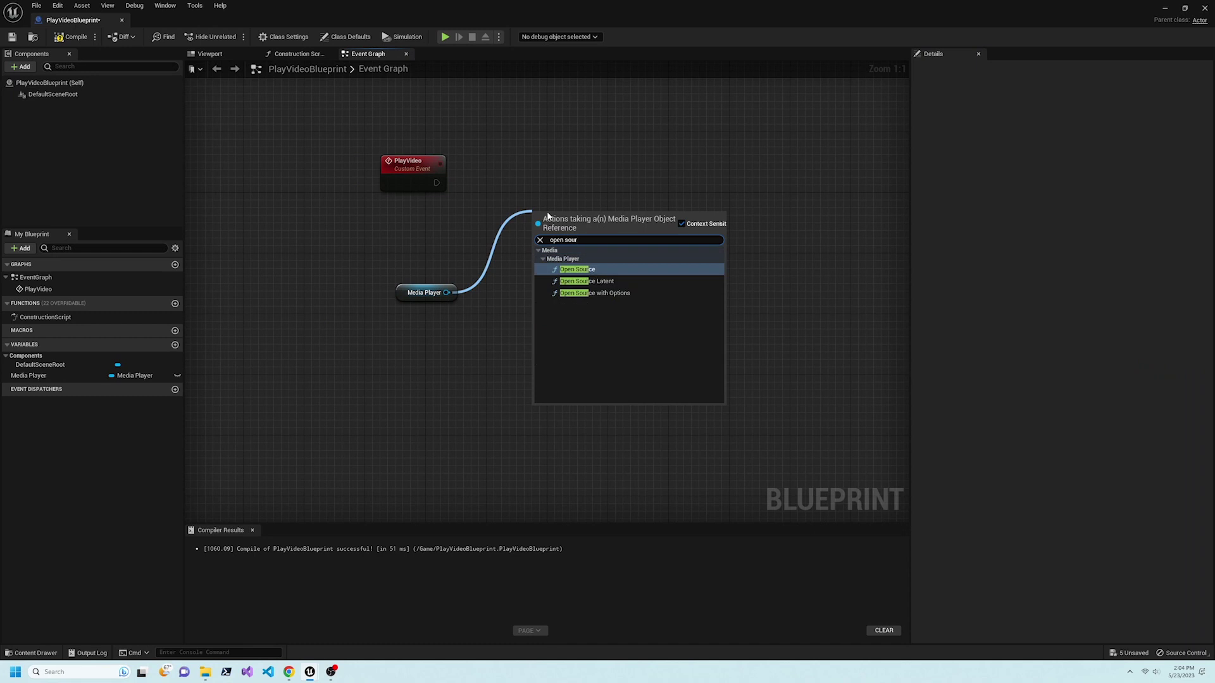
pyautogui.press('Return')
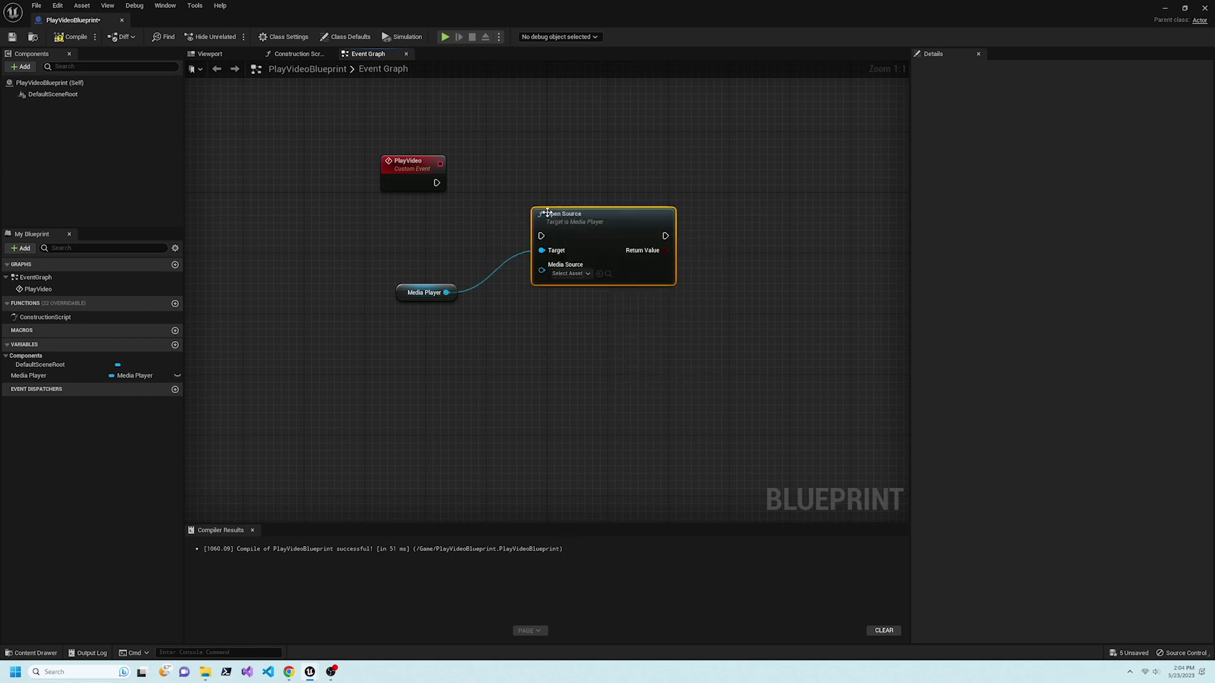
pyautogui.click(573, 273)
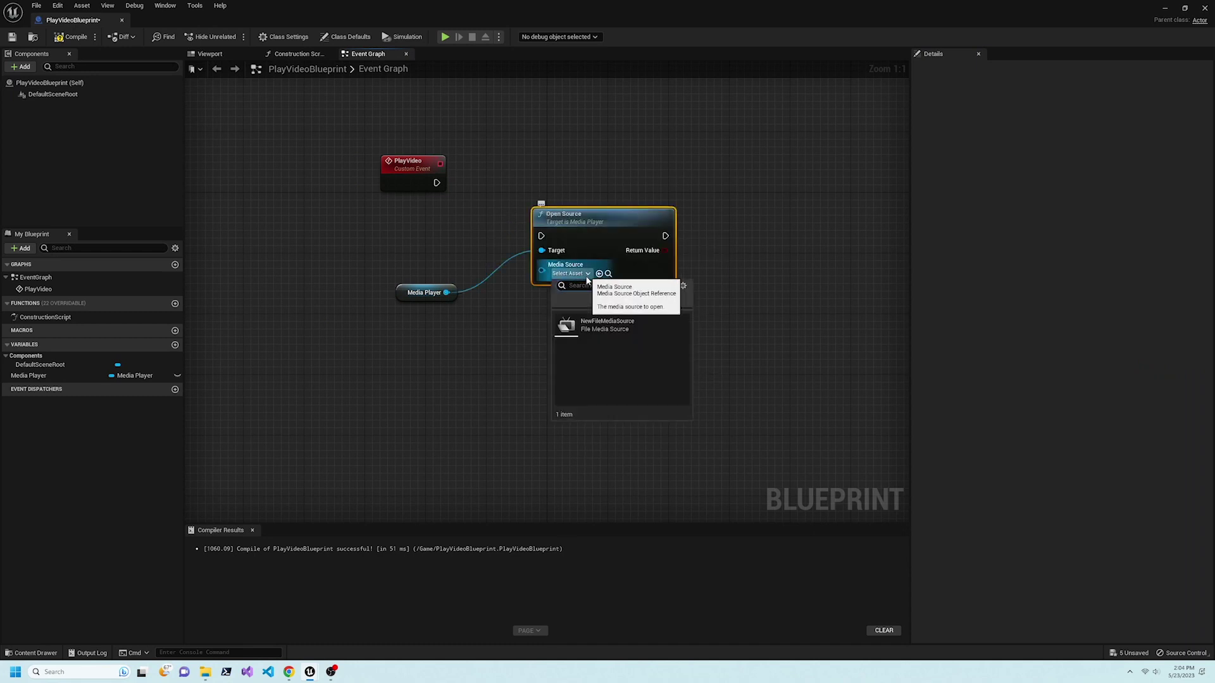
pyautogui.click(588, 337)
pyautogui.moveTo(436, 183); pyautogui.dragTo(550, 196)
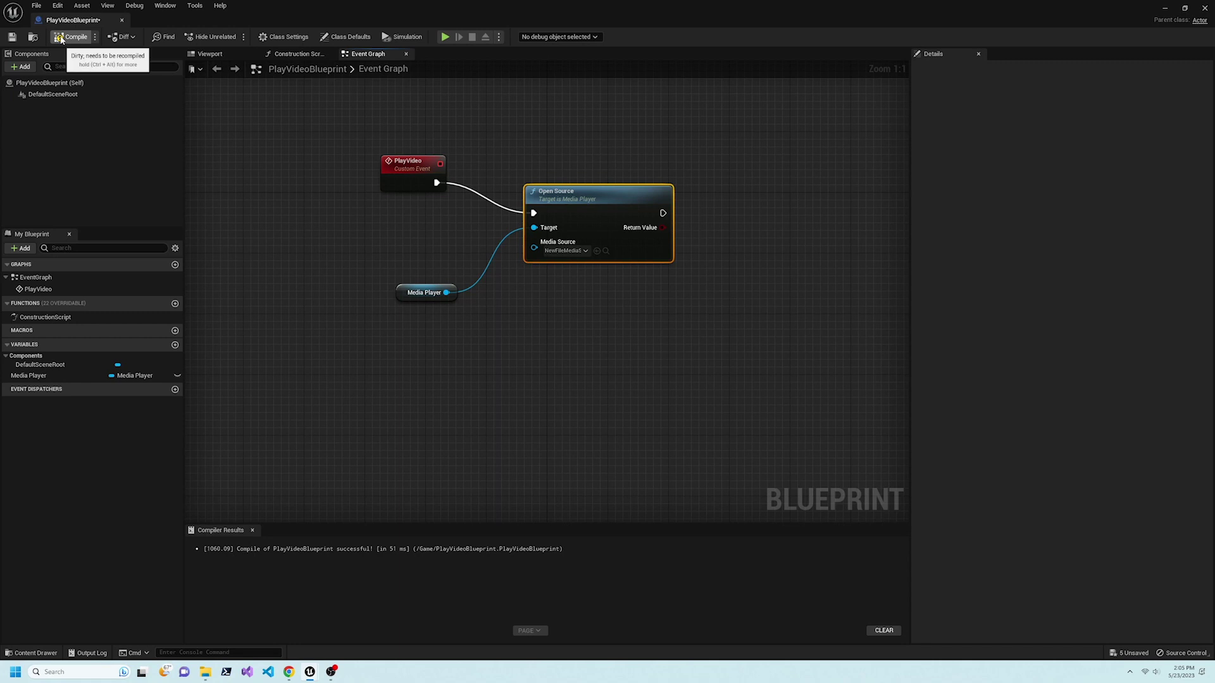
# Compile and save PlayVideoBlueprint and close its editor.
pyautogui.click(70, 36)
pyautogui.click(14, 42)
pyautogui.click(122, 20)
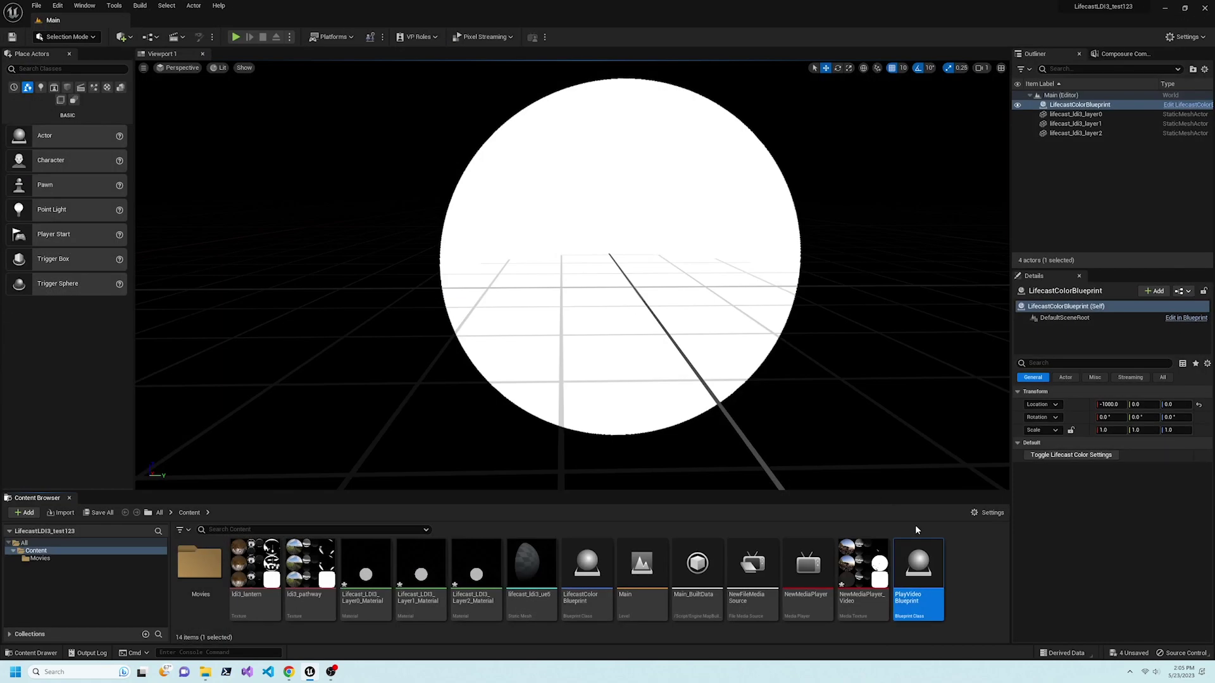
# Place PlayVideoBlueprint from the project content into the level and run its Play Video event on the placed actor.
pyautogui.moveTo(918, 563); pyautogui.dragTo(914, 333)
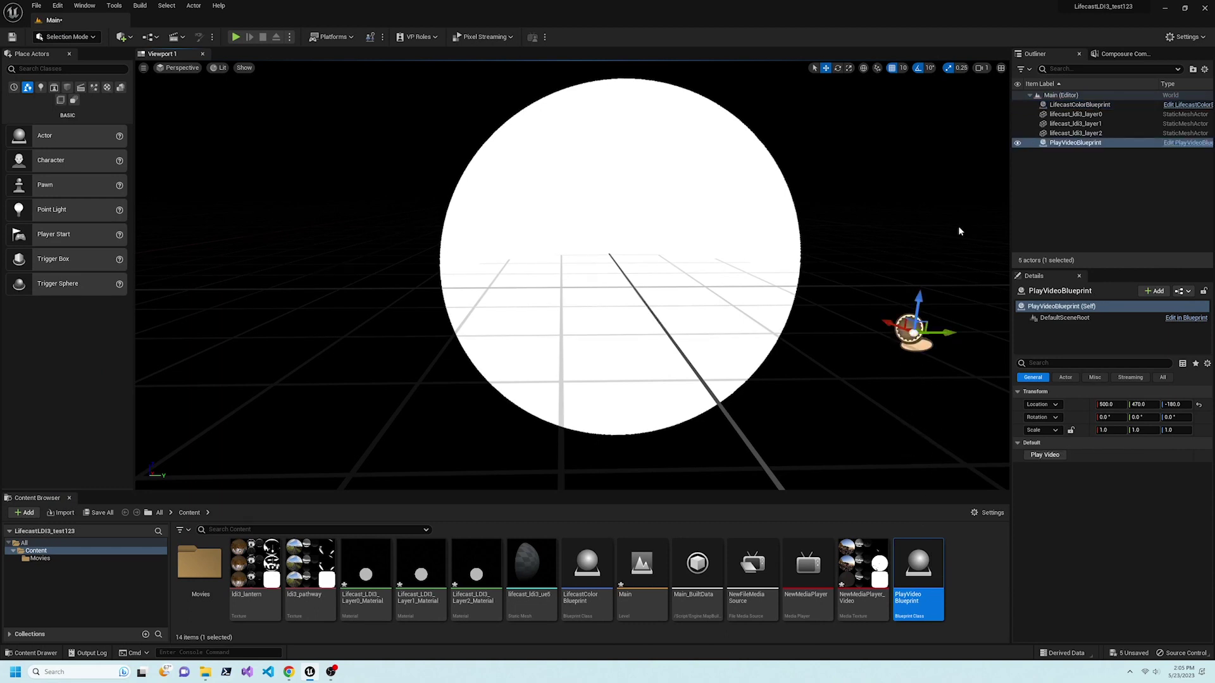
pyautogui.click(1053, 143)
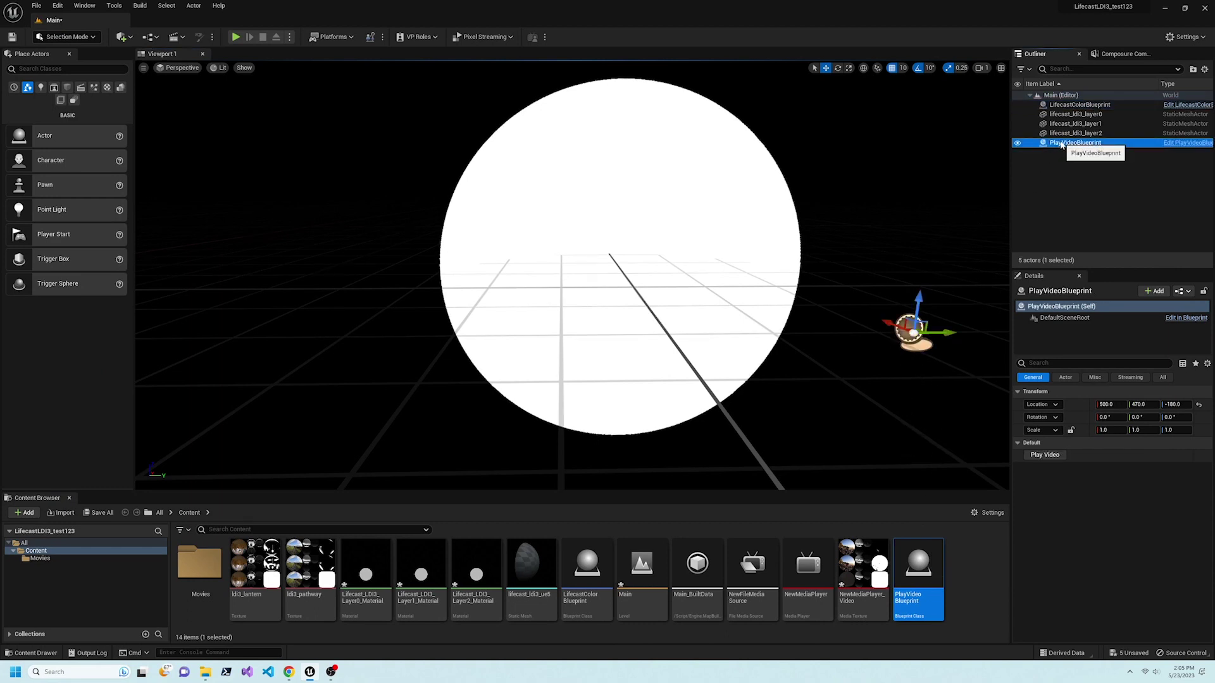
pyautogui.click(1053, 457)
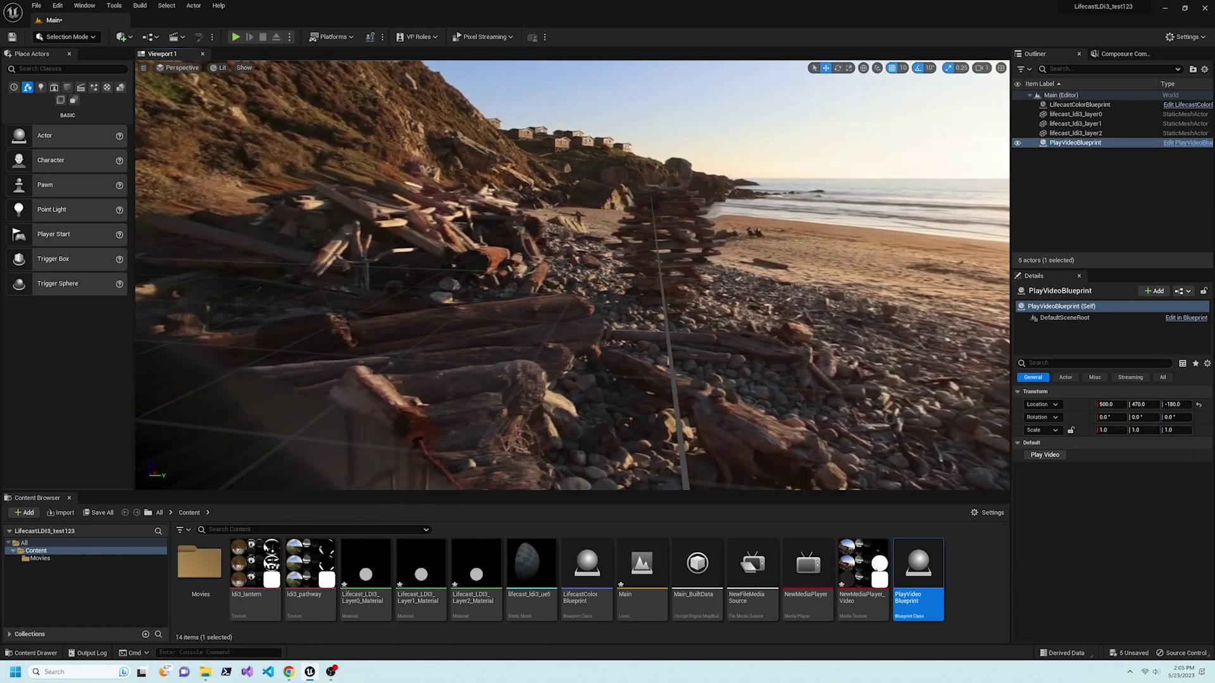
pyautogui.moveTo(573, 275); pyautogui.dragTo(610, 363, button='right')
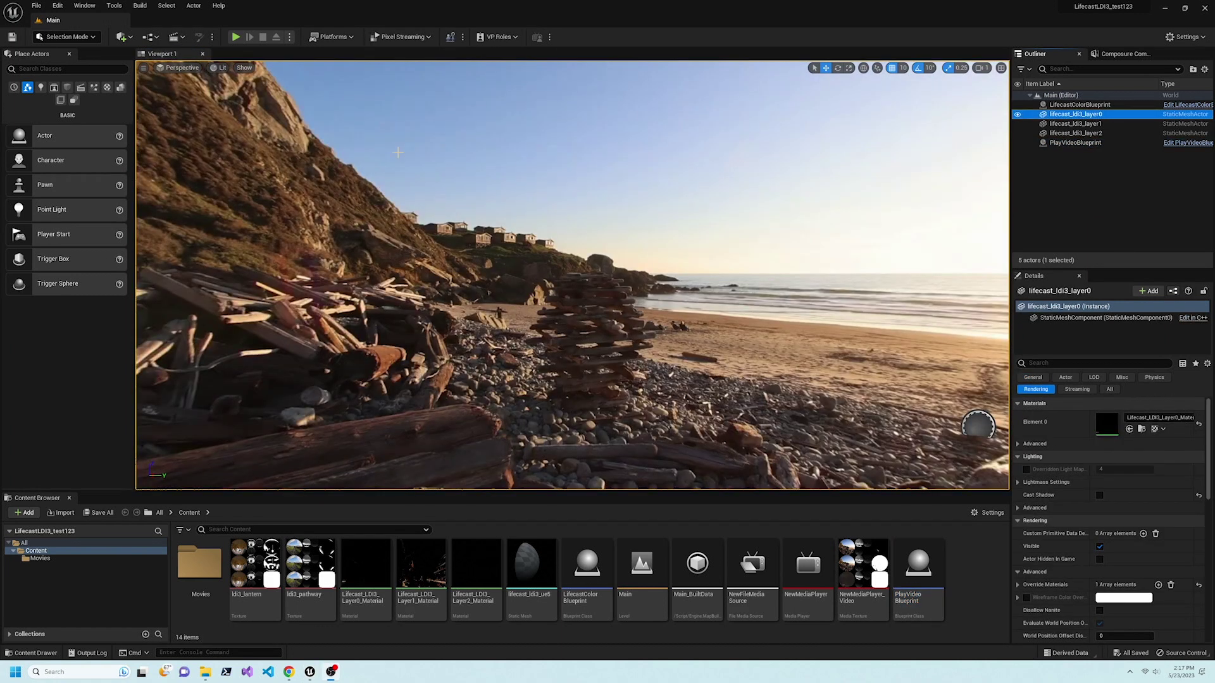
# Open the level blueprint of Main and add an Event BeginPlay node to its Event Graph.
pyautogui.click(150, 36)
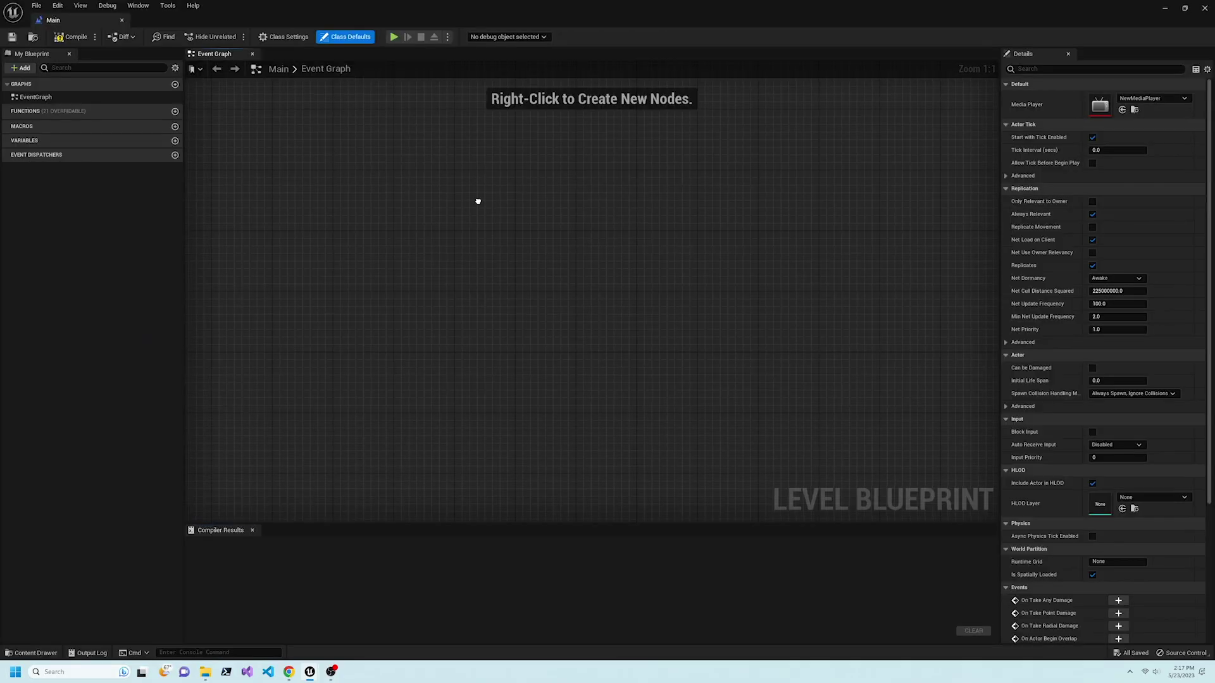
pyautogui.rightClick(478, 201)
pyautogui.write('beginplay')
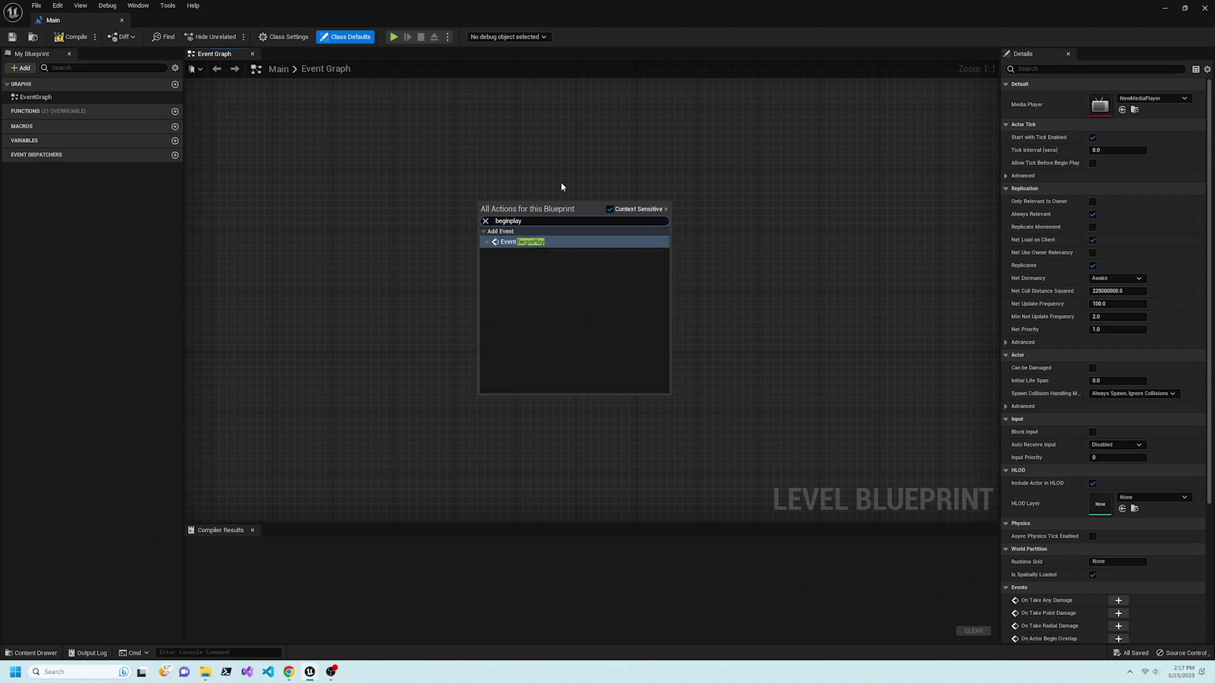
pyautogui.click(558, 242)
pyautogui.click(483, 296)
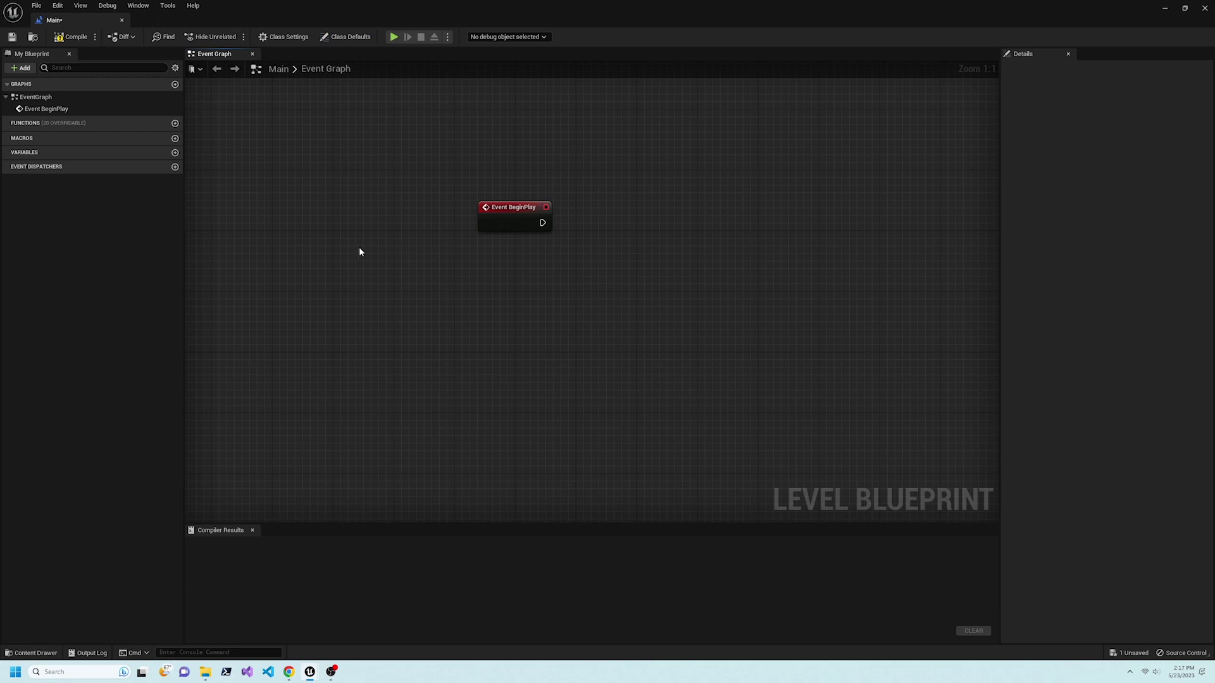
# Add a level blueprint variable named Media Player of the Media Player object reference type and place its getter below Event BeginPlay.
pyautogui.click(175, 153)
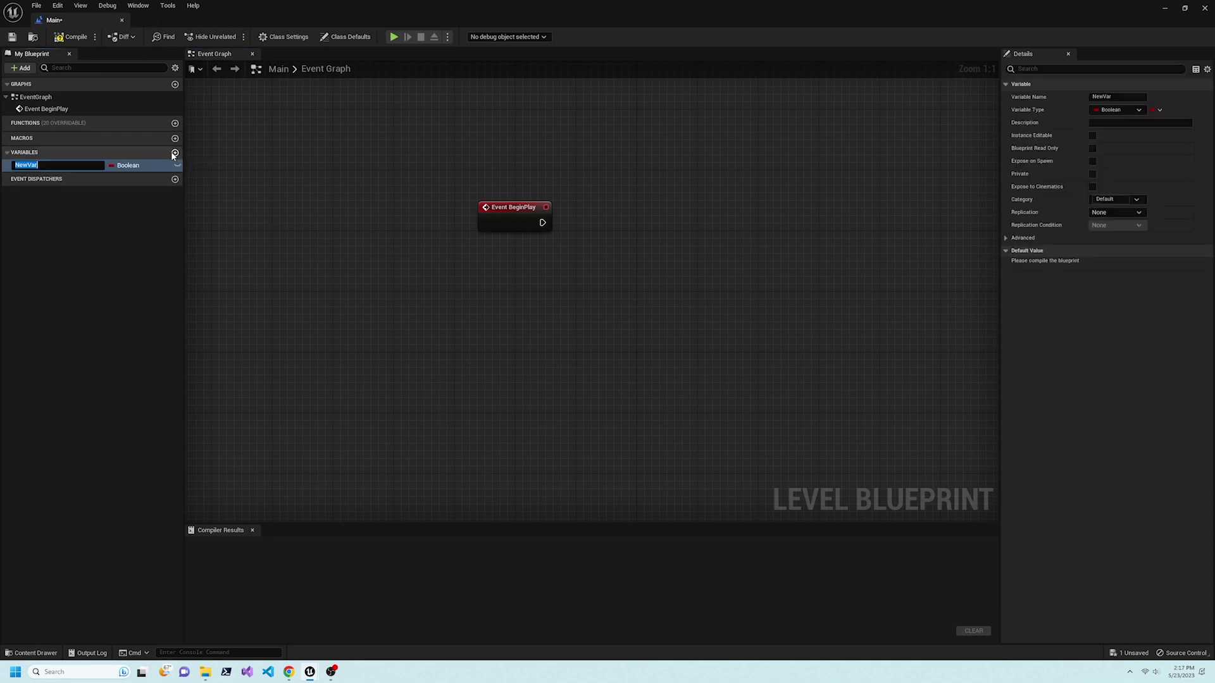
pyautogui.write('Media Player')
pyautogui.press('Return')
pyautogui.click(134, 166)
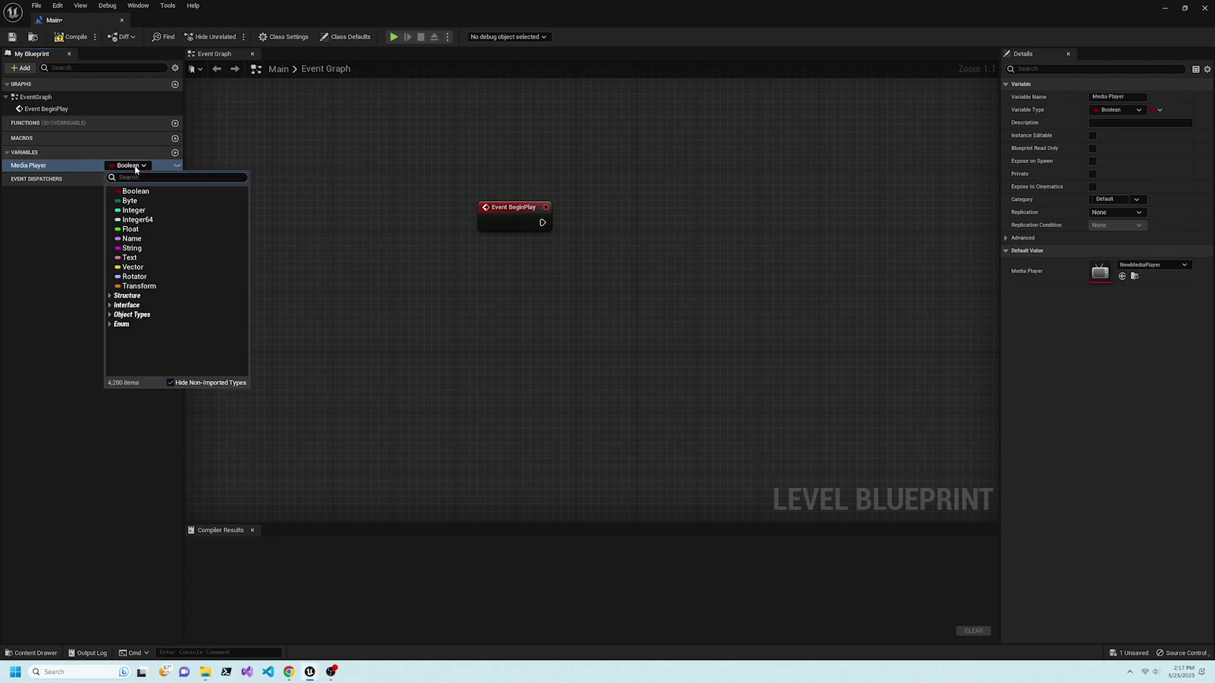
pyautogui.write('Media Player')
pyautogui.click(157, 233)
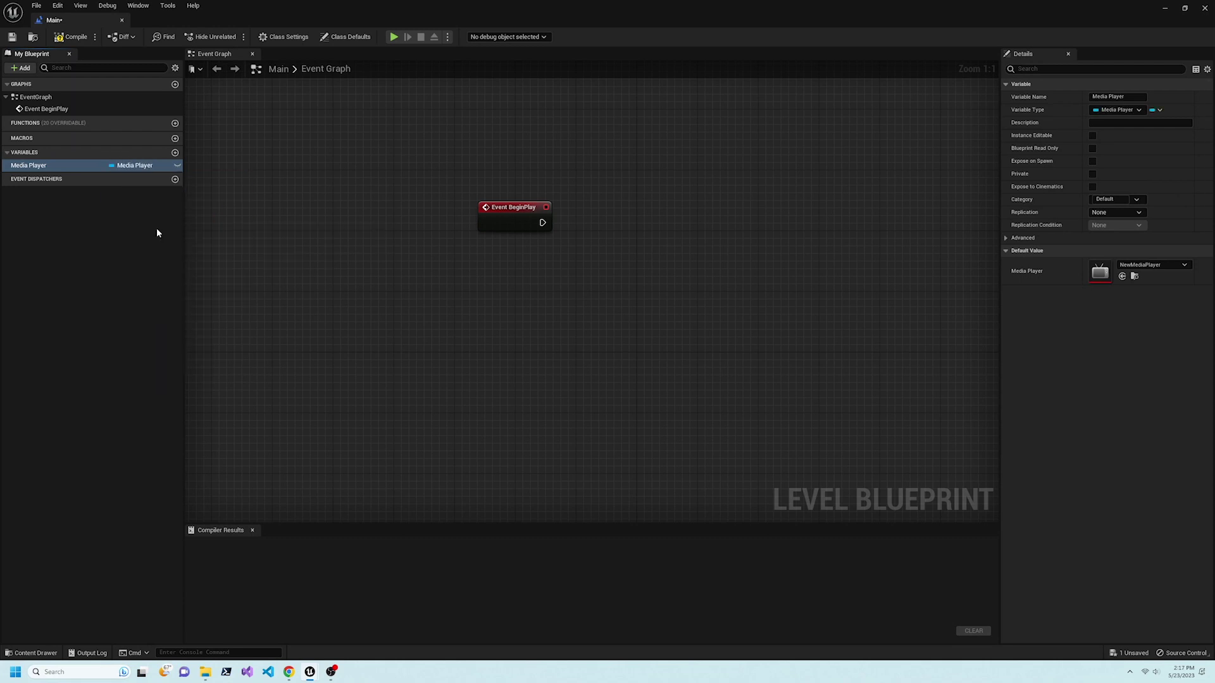
pyautogui.moveTo(120, 165); pyautogui.dragTo(491, 284)
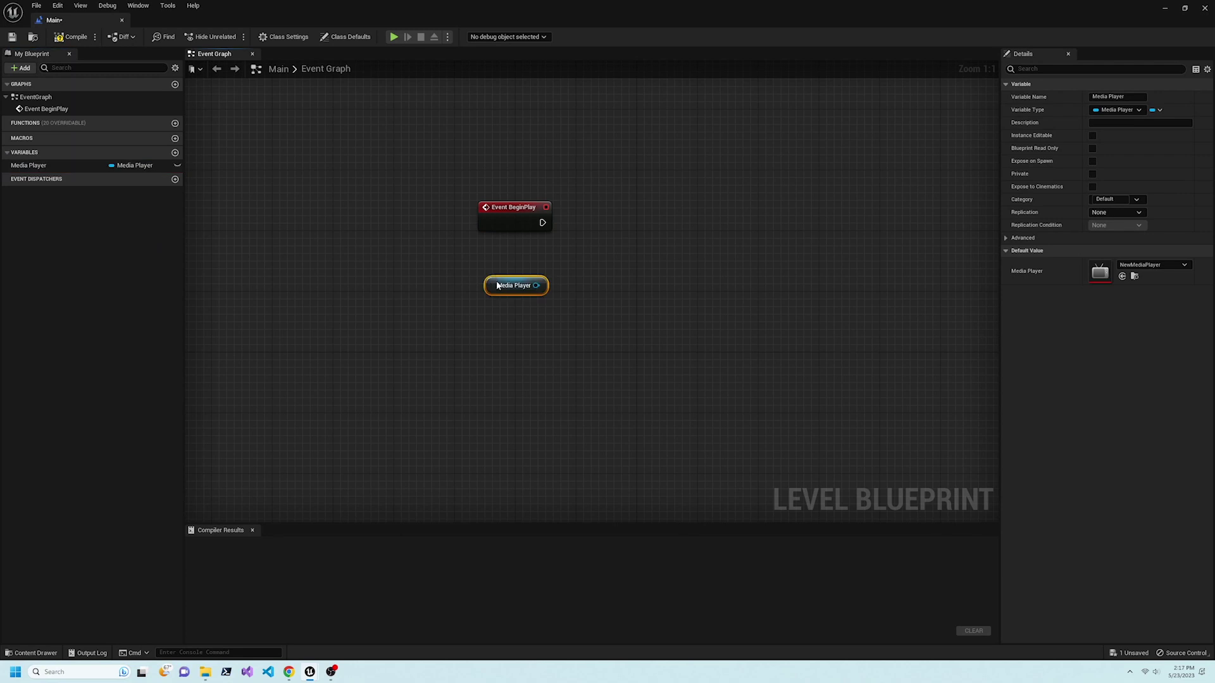
# Compile the level blueprint with NewMediaPlayer as the Media Player variable's default value.
pyautogui.click(71, 36)
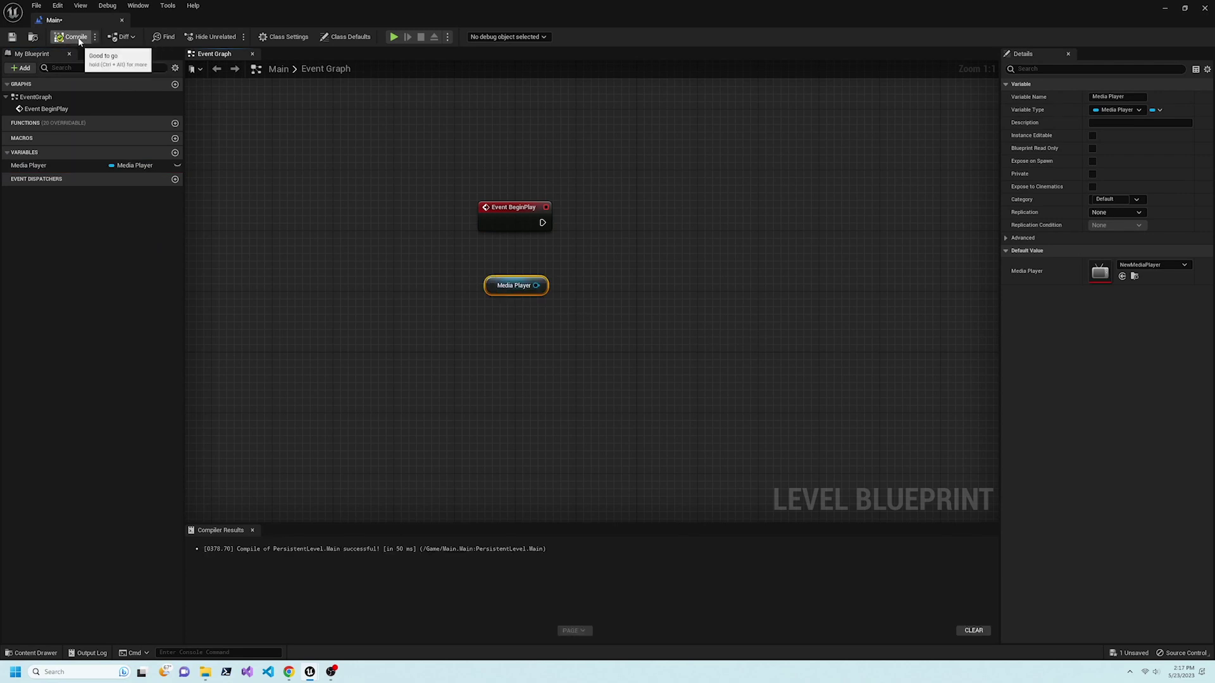
pyautogui.click(1142, 264)
pyautogui.click(816, 365)
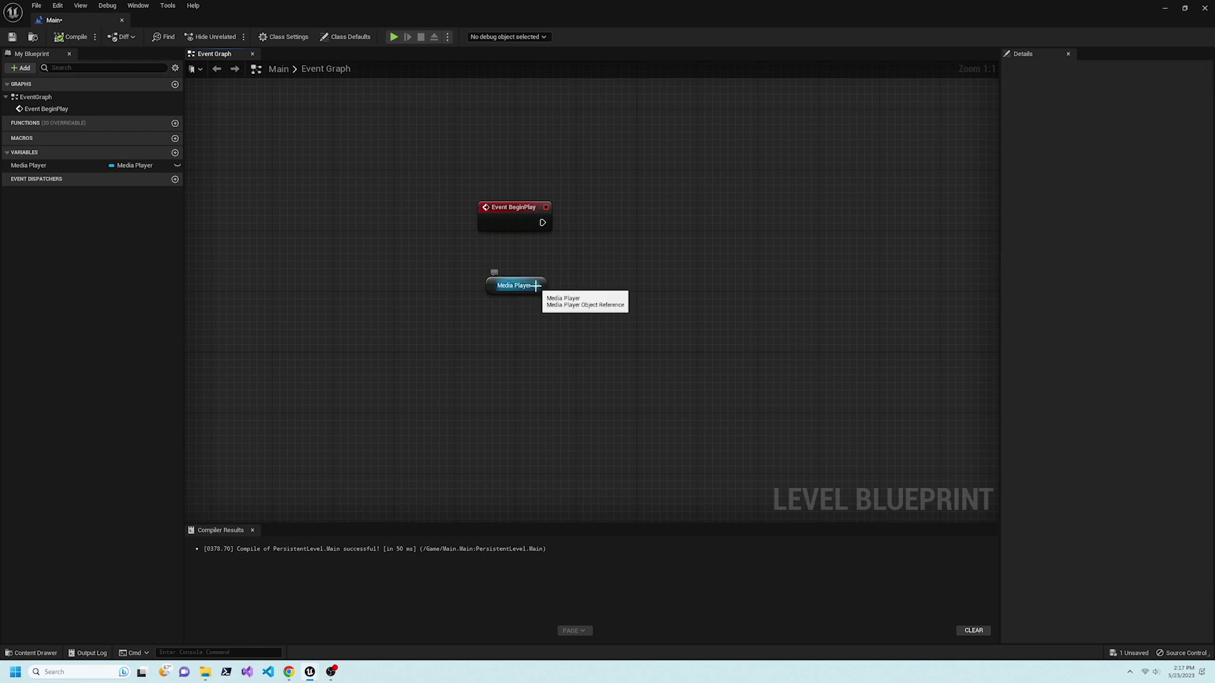
# Add an Open Source node from the Media Player getter using NewFileMediaSource, connect Event BeginPlay to it, and move the event node slightly up.
pyautogui.moveTo(535, 286); pyautogui.dragTo(636, 203)
pyautogui.write('open sour')
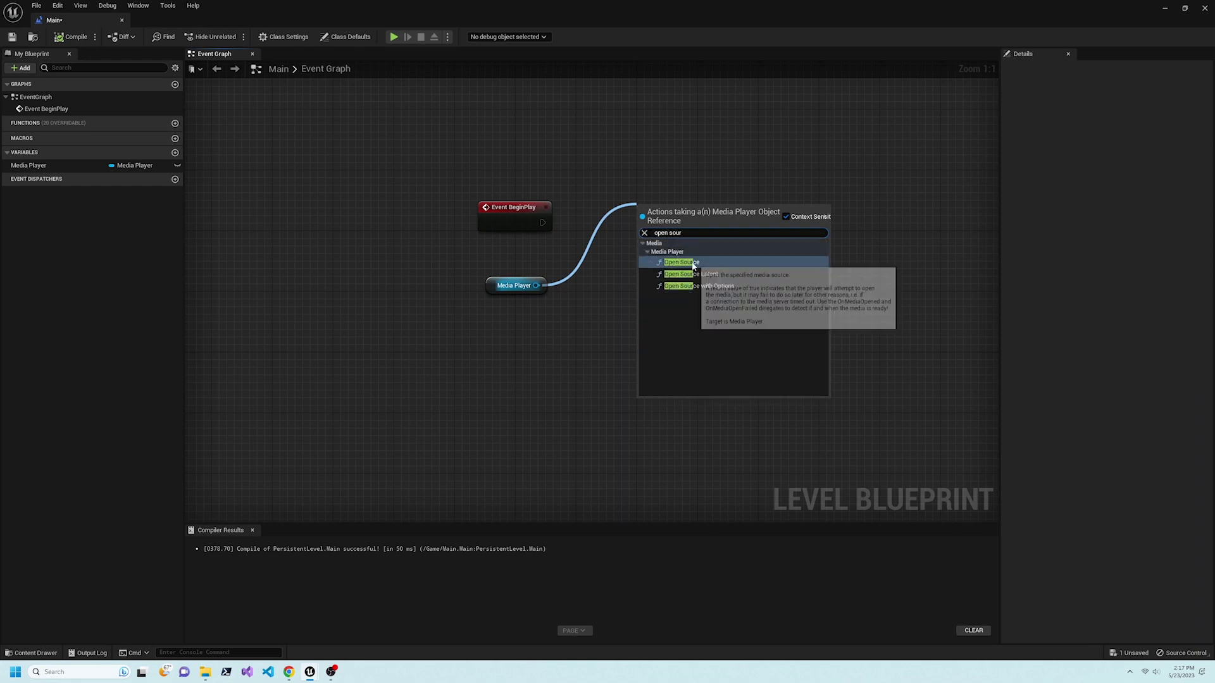
pyautogui.click(692, 260)
pyautogui.click(671, 266)
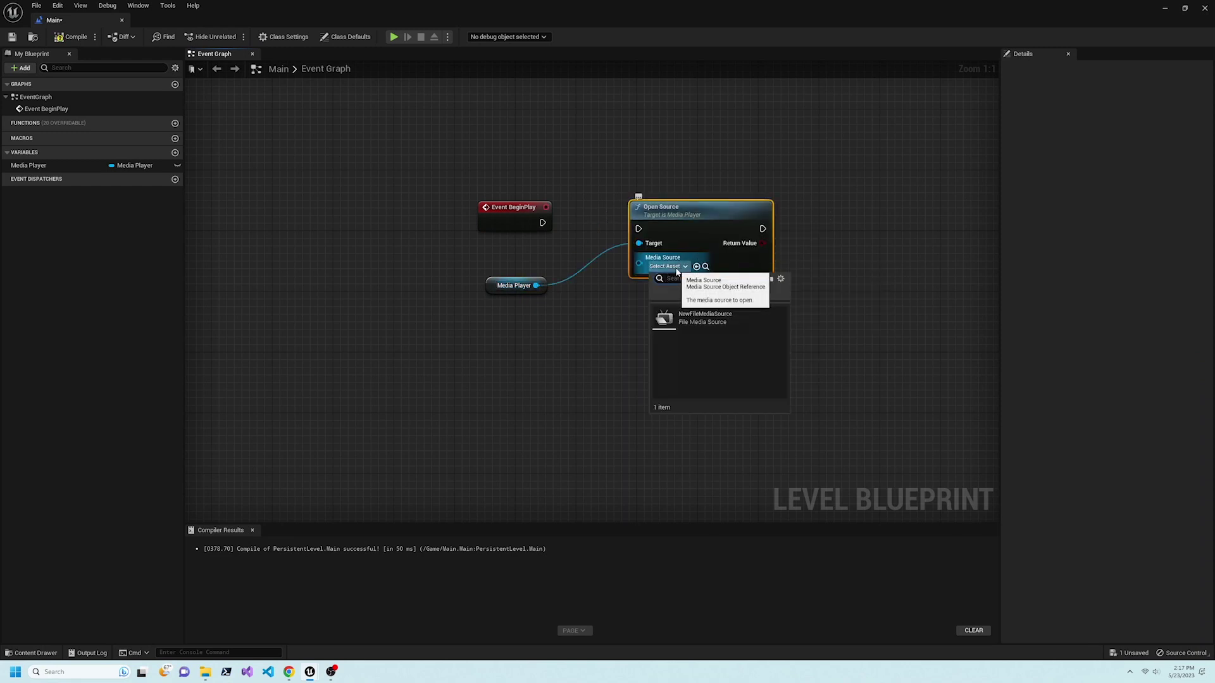
pyautogui.click(700, 319)
pyautogui.moveTo(542, 222); pyautogui.dragTo(633, 229)
pyautogui.moveTo(509, 207); pyautogui.dragTo(517, 177)
# Save and close the level blueprint and play the Main level in the editor.
pyautogui.click(13, 36)
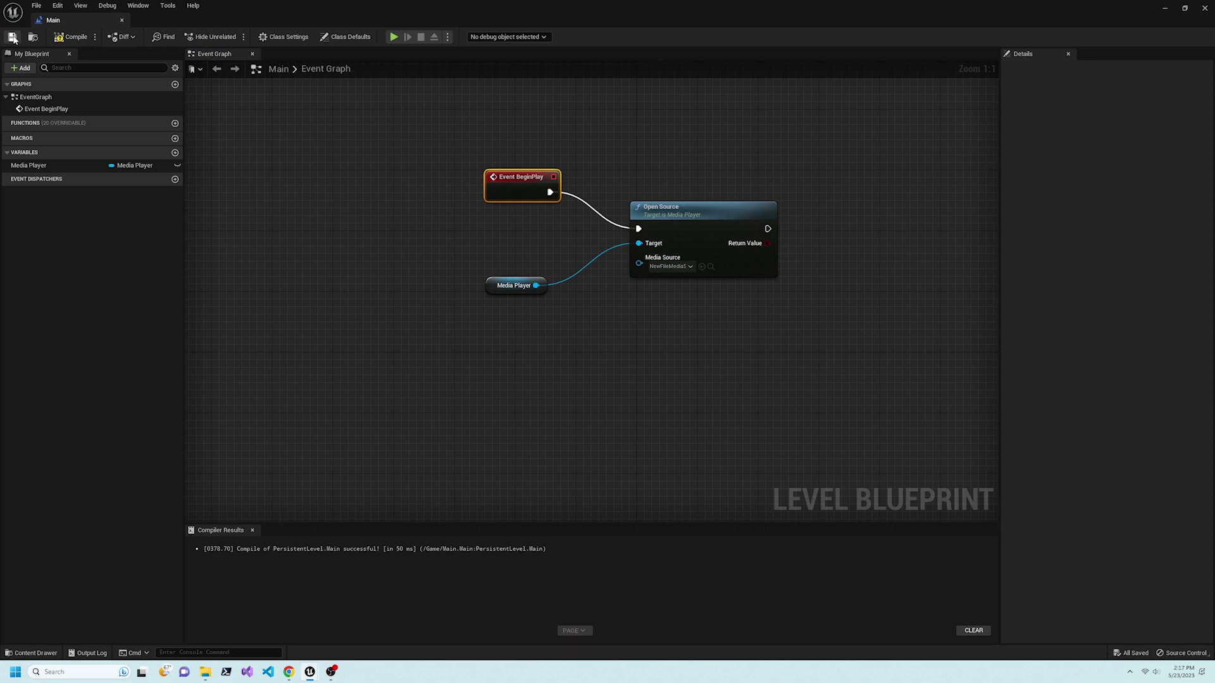
pyautogui.click(123, 20)
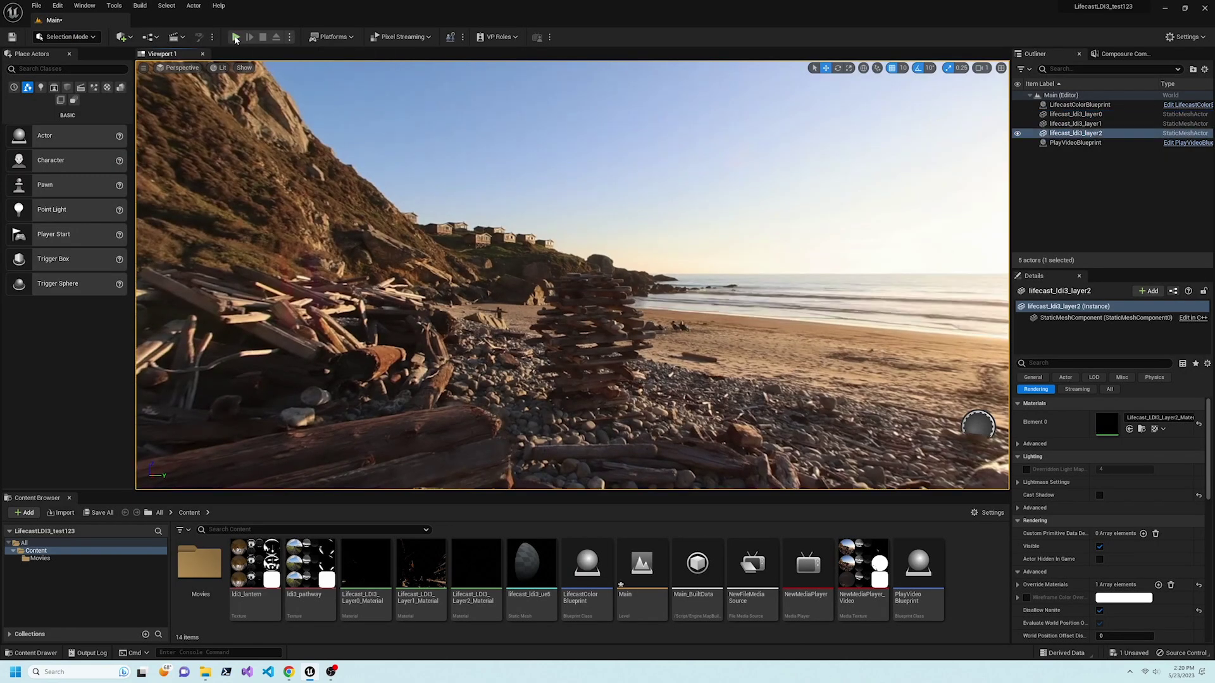
pyautogui.click(236, 39)
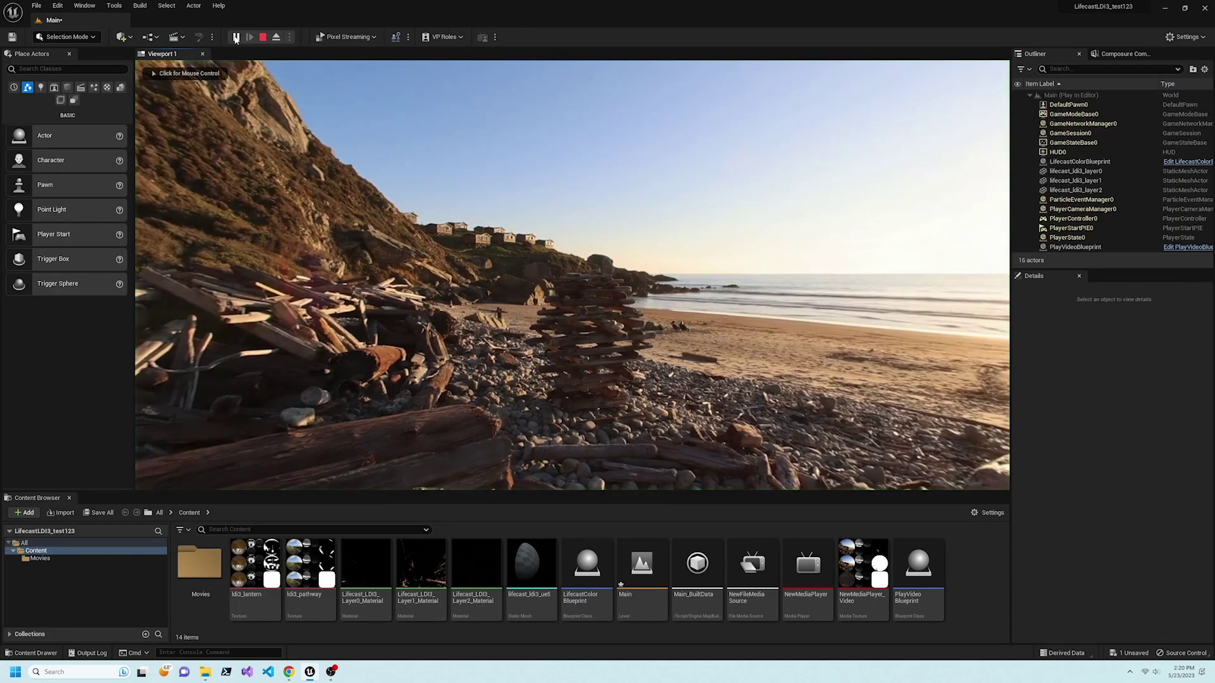